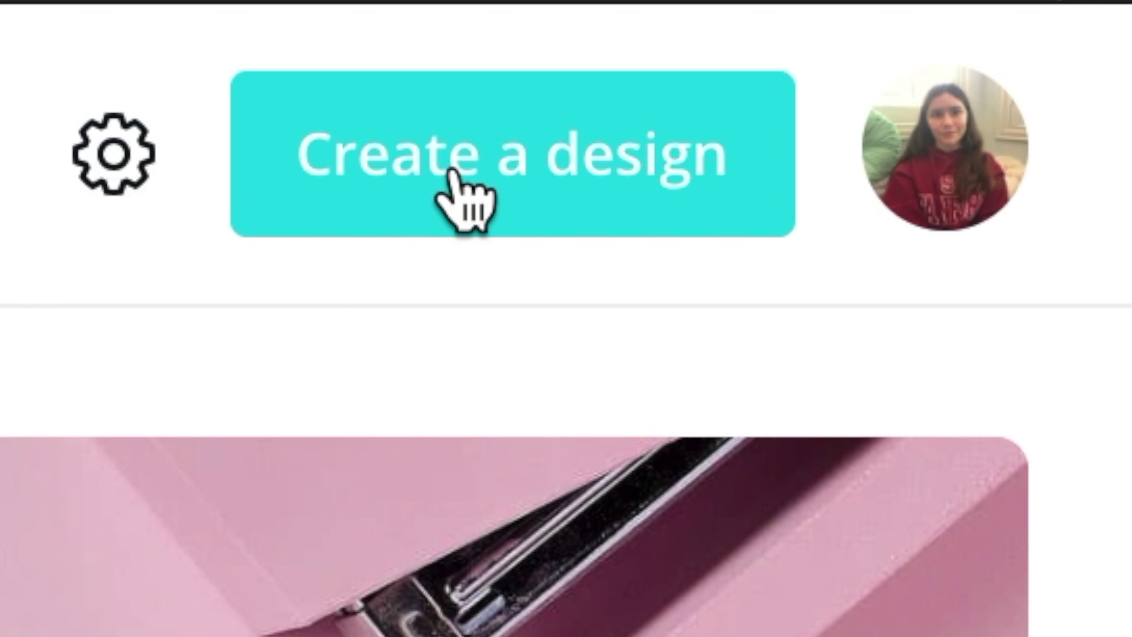
# - On the Canva home page, open the Create a design list of design types
pyautogui.click(454, 171)
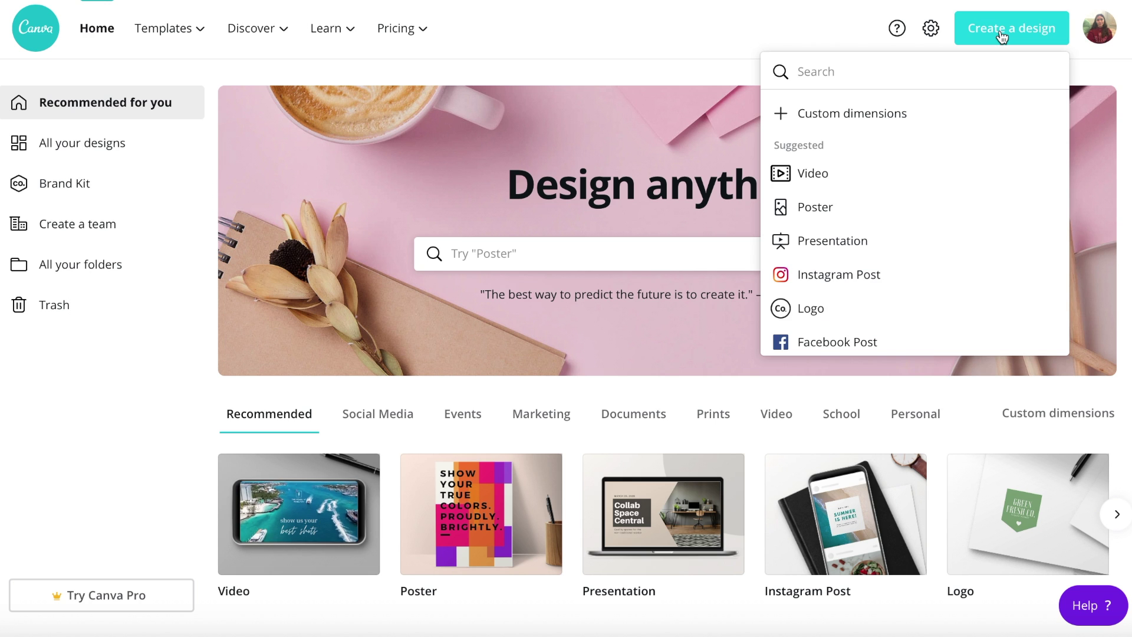
# - Start a blank 1080p Video design and show the previously uploaded images
pyautogui.click(817, 175)
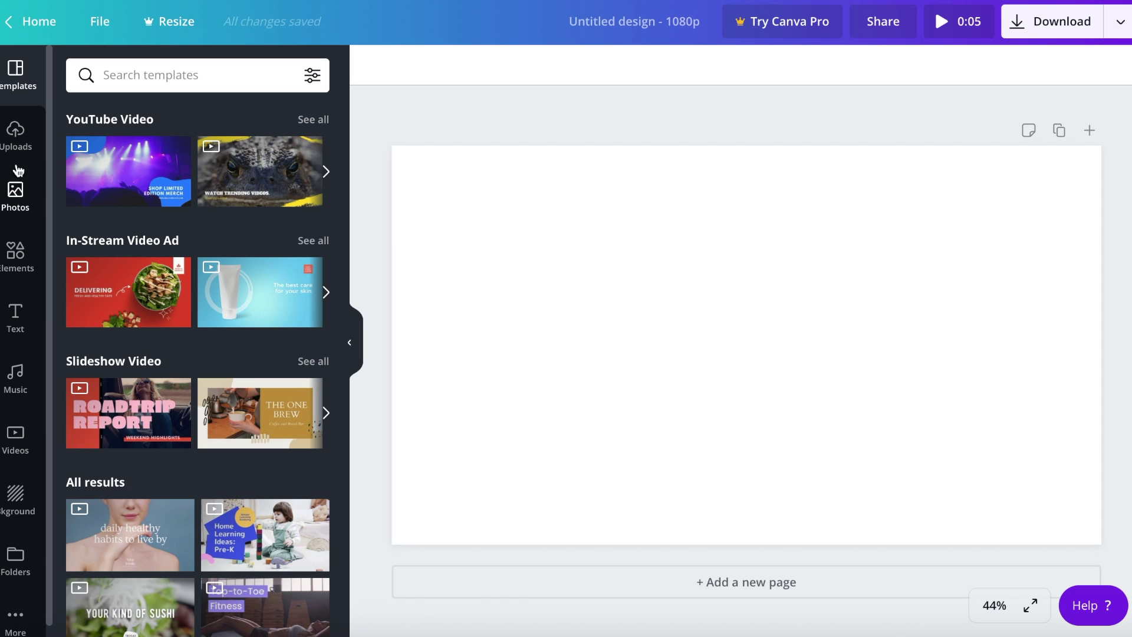
pyautogui.click(14, 144)
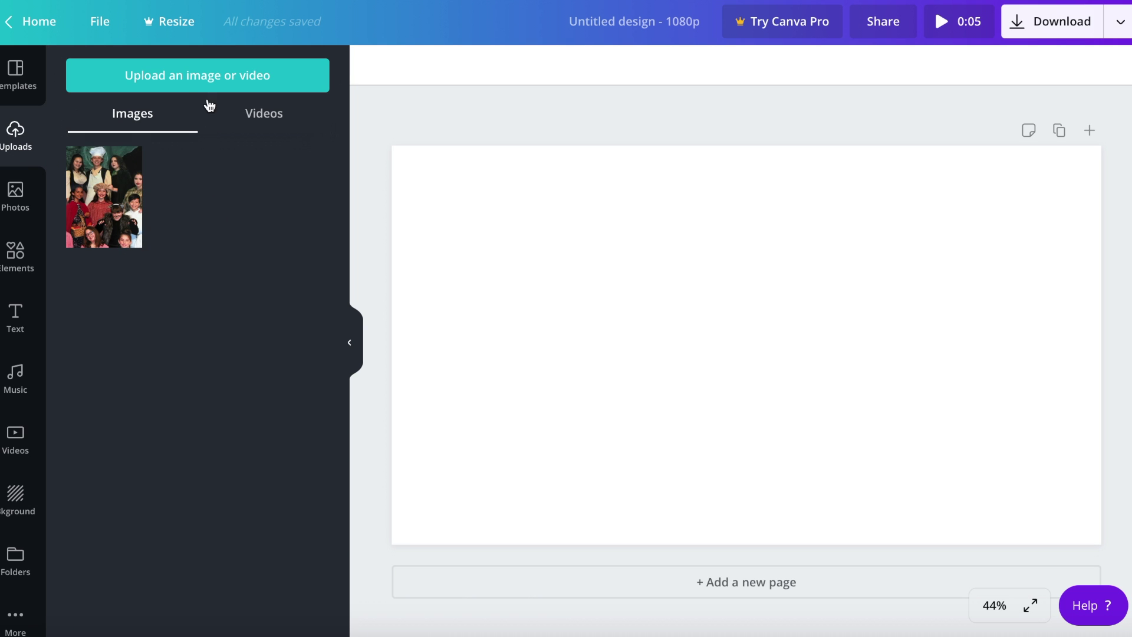
# - Upload the selfie IMG_3626.HEIC from the Photos library into Canva
pyautogui.click(196, 82)
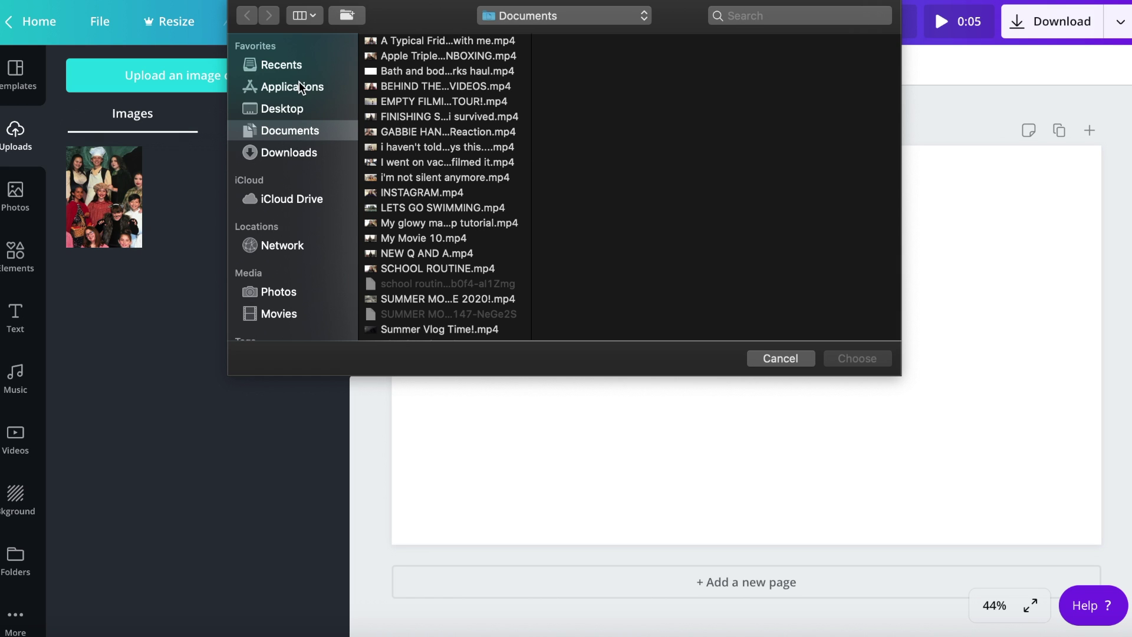
pyautogui.scroll(-2, 285, 263)
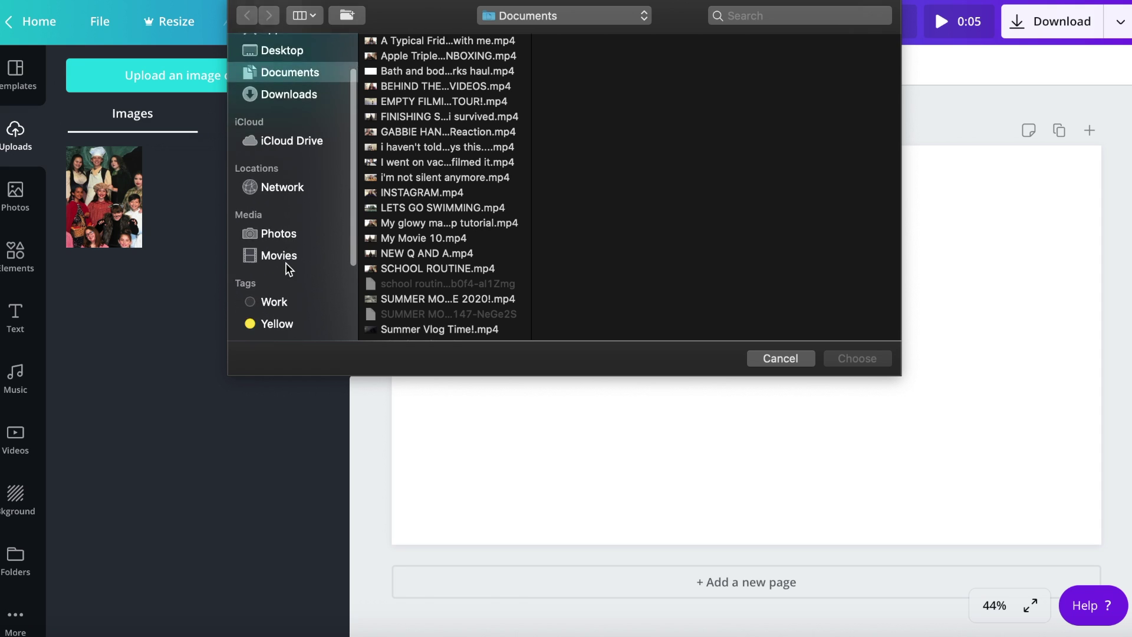
pyautogui.scroll(-2, 286, 263)
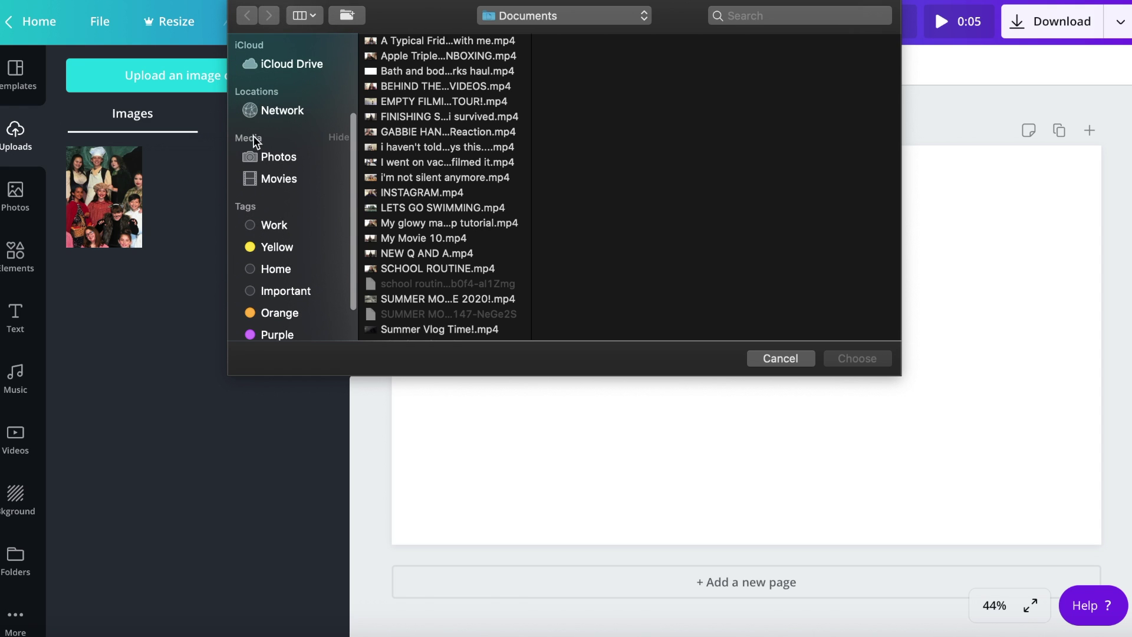
pyautogui.click(273, 156)
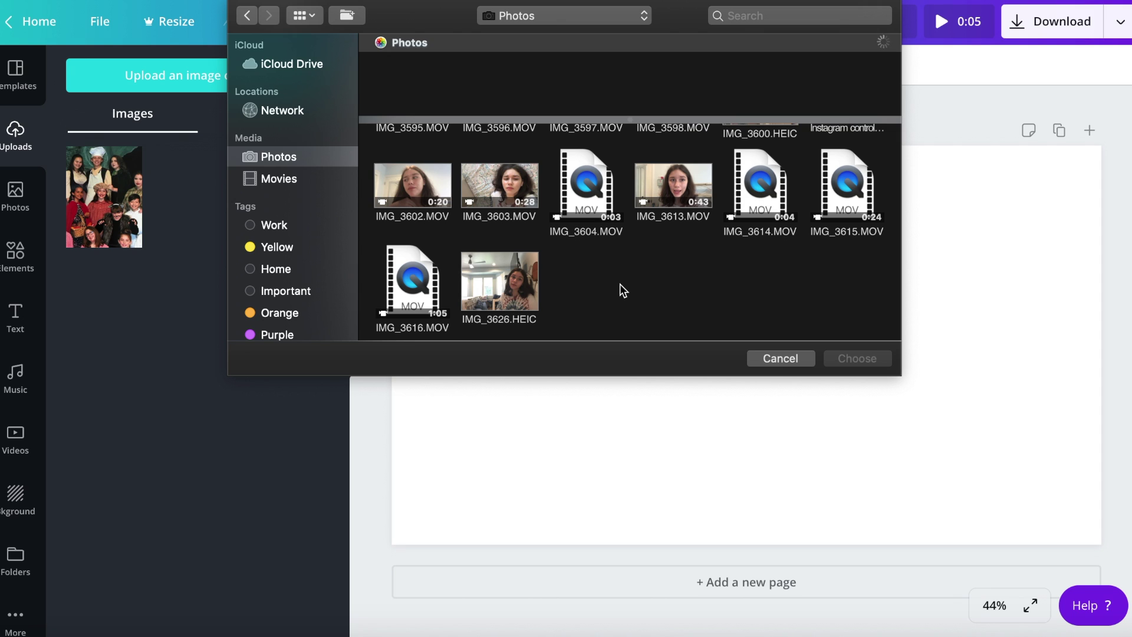
pyautogui.click(490, 282)
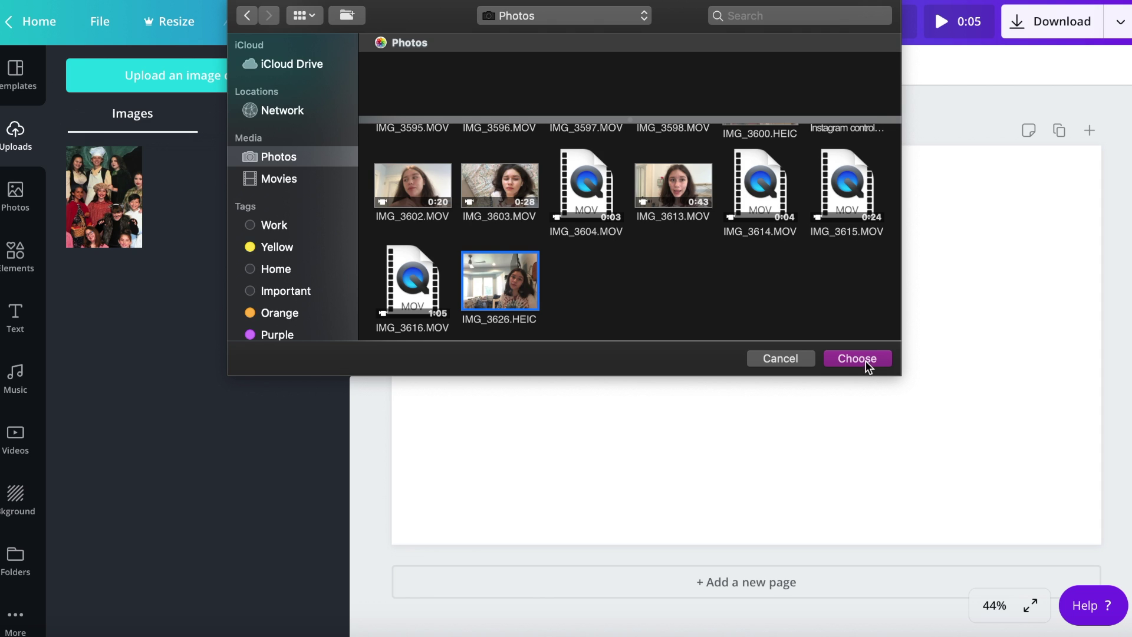
pyautogui.click(721, 318)
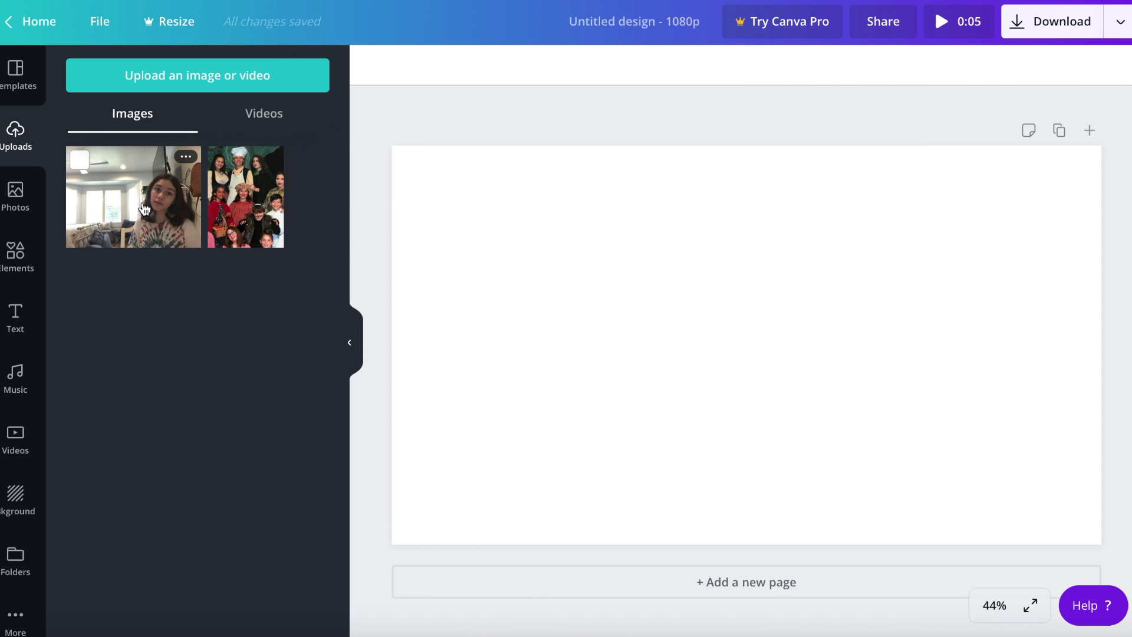
# - Add the uploaded selfie to the page and stretch it to cover the whole canvas
pyautogui.click(144, 210)
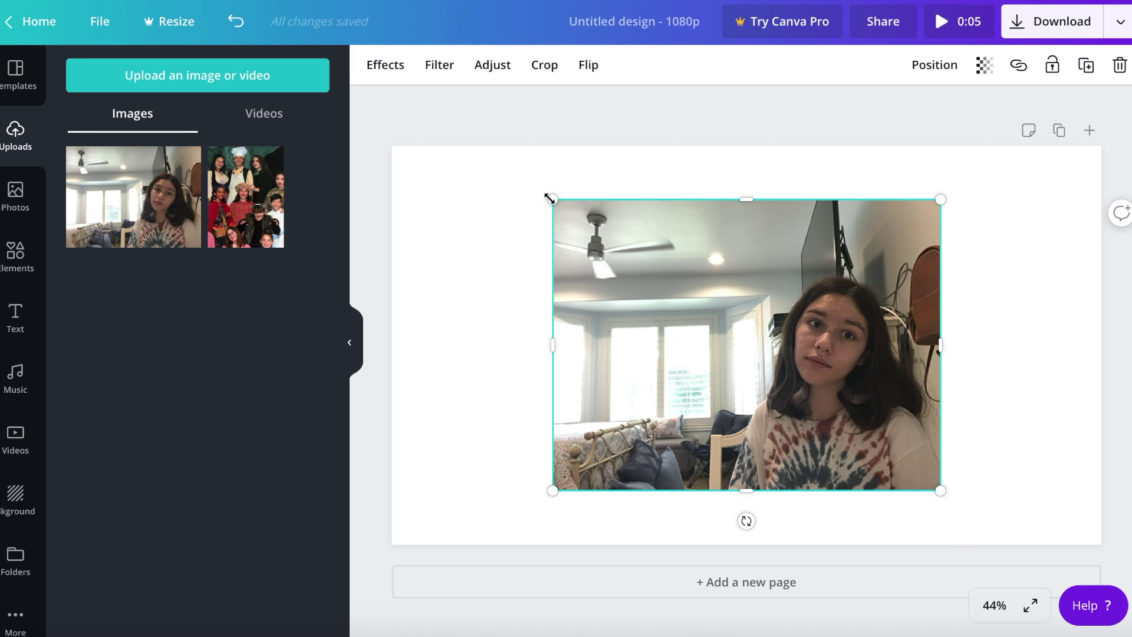
pyautogui.moveTo(548, 194); pyautogui.dragTo(417, 182)
pyautogui.moveTo(681, 377); pyautogui.dragTo(720, 401)
pyautogui.moveTo(980, 338); pyautogui.dragTo(1102, 337)
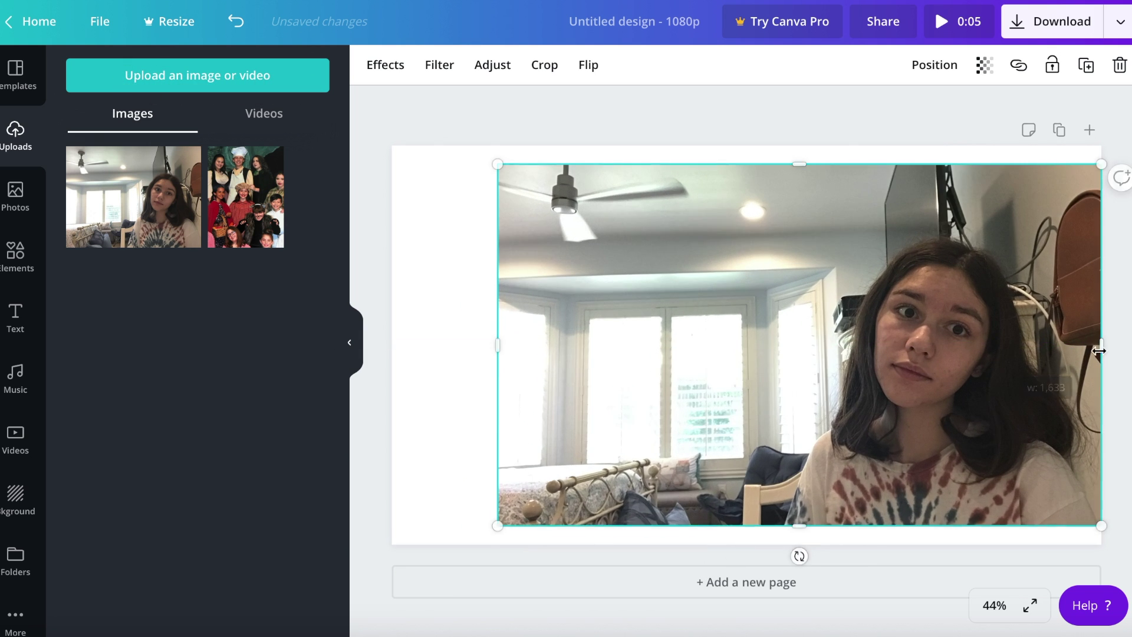
pyautogui.moveTo(498, 345); pyautogui.dragTo(384, 345)
pyautogui.moveTo(741, 164); pyautogui.dragTo(741, 141)
pyautogui.moveTo(742, 525); pyautogui.dragTo(742, 555)
pyautogui.press('Escape')
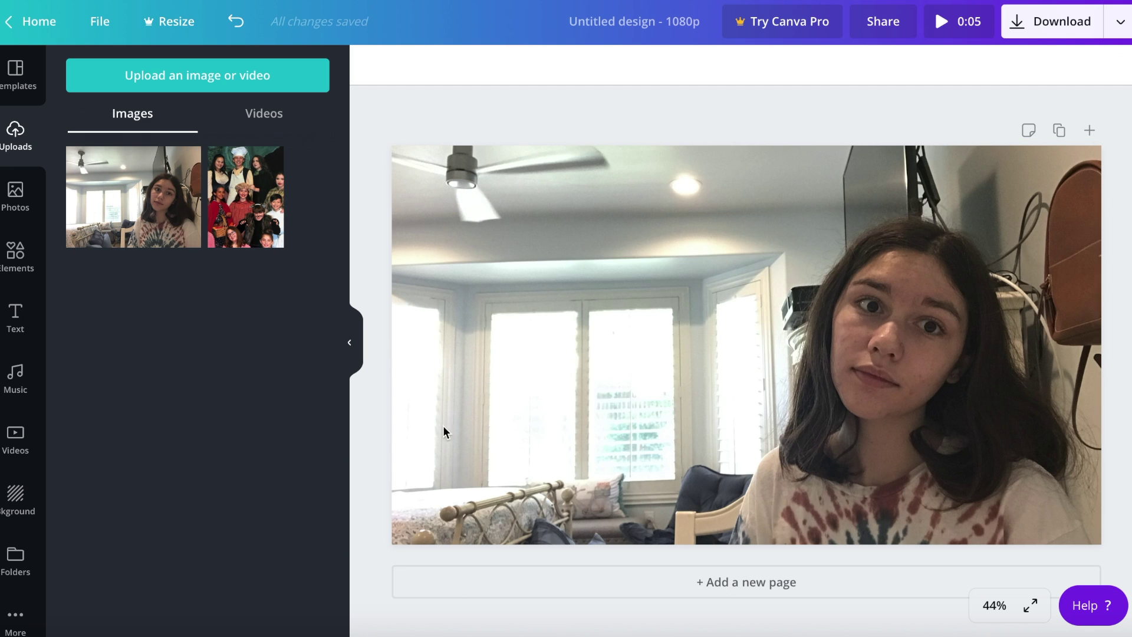
# - Add the 'Thank you!' font combination and enlarge it toward the upper left
pyautogui.click(16, 317)
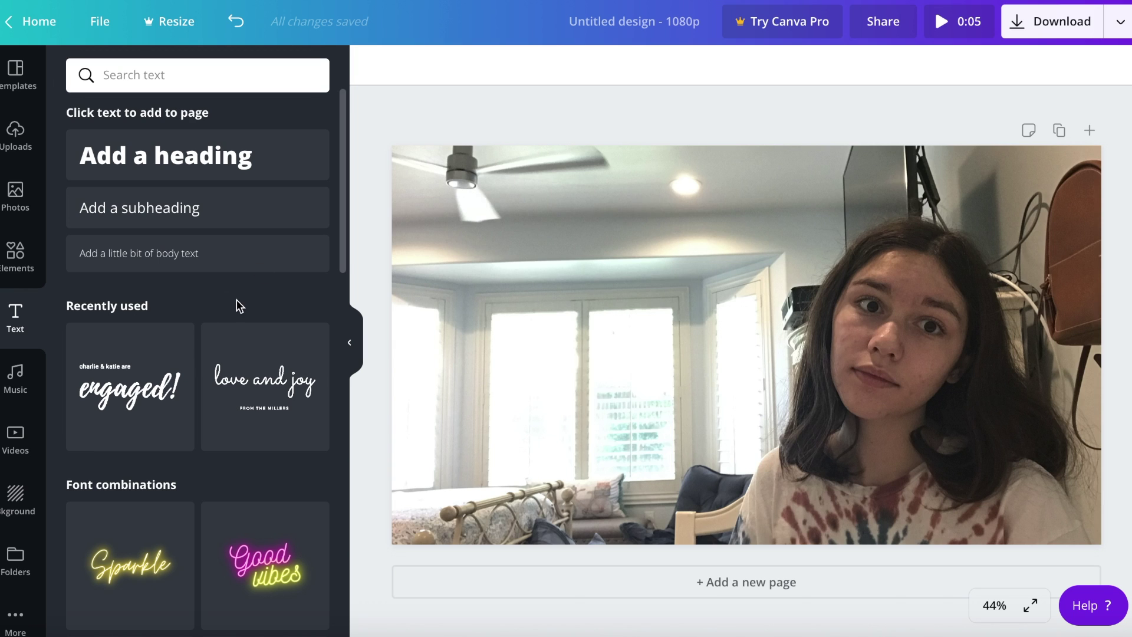
pyautogui.scroll(-4, 236, 299)
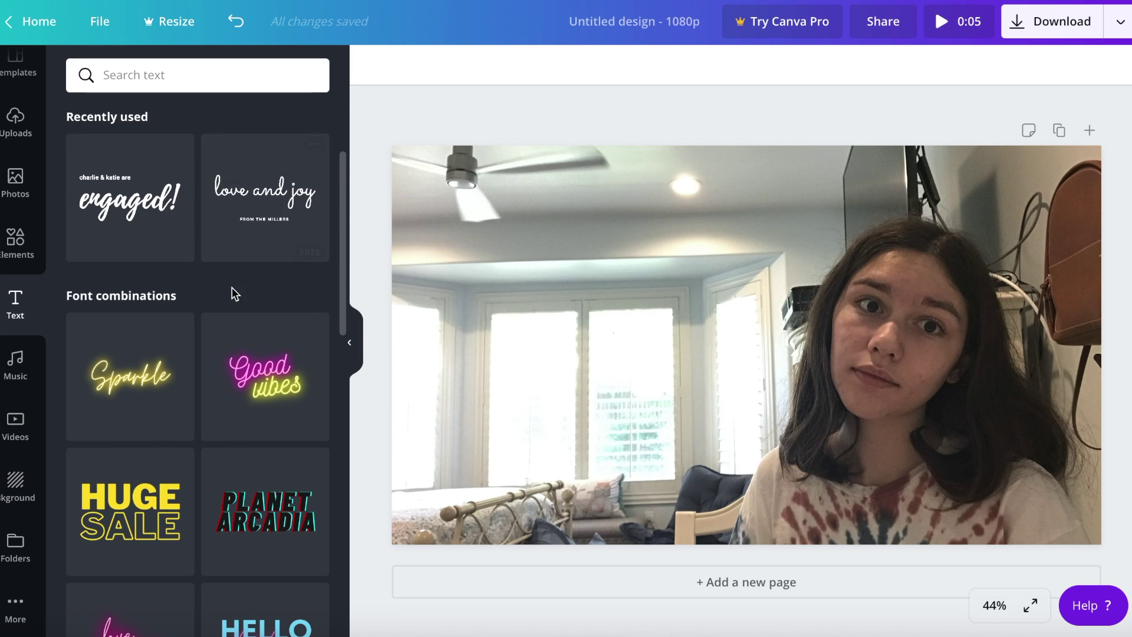
pyautogui.scroll(-10, 237, 286)
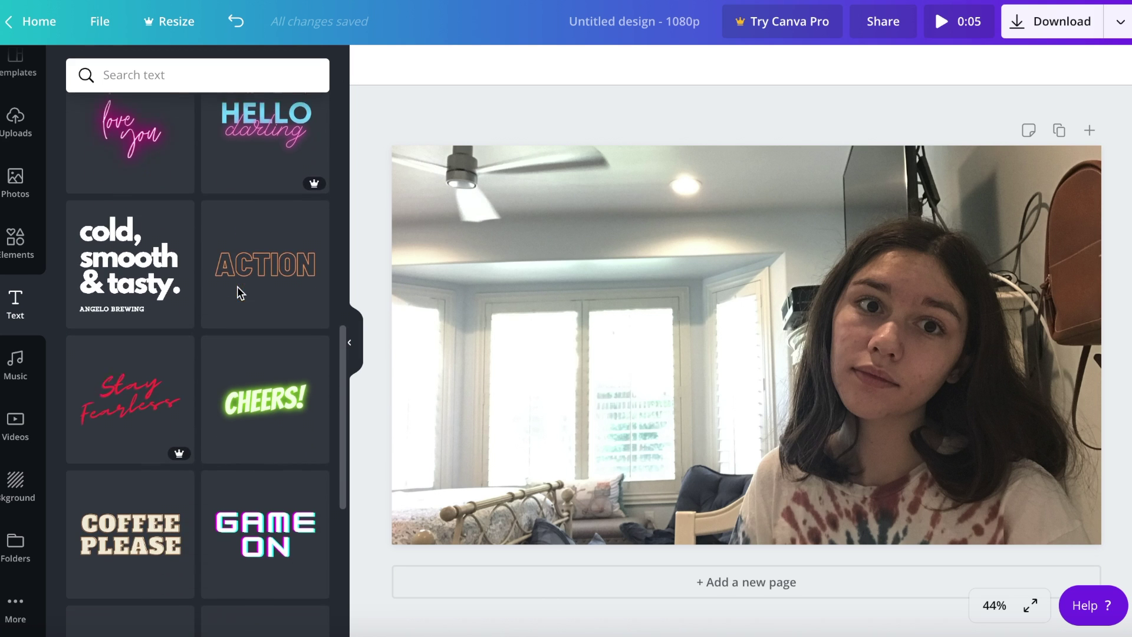
pyautogui.scroll(-6, 239, 293)
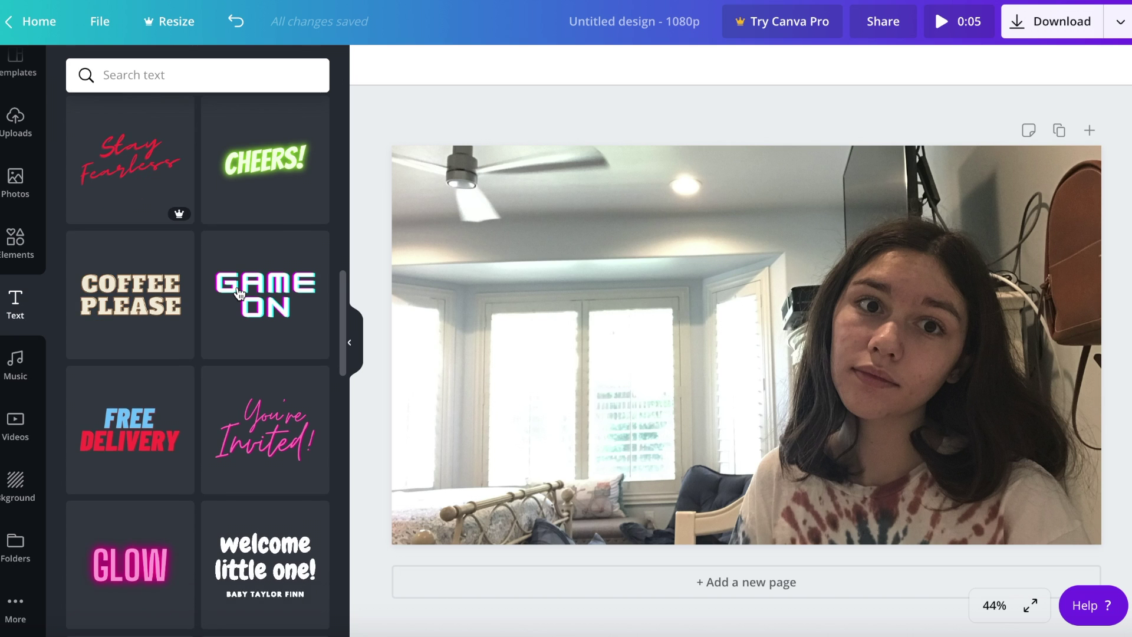
pyautogui.scroll(-5, 239, 293)
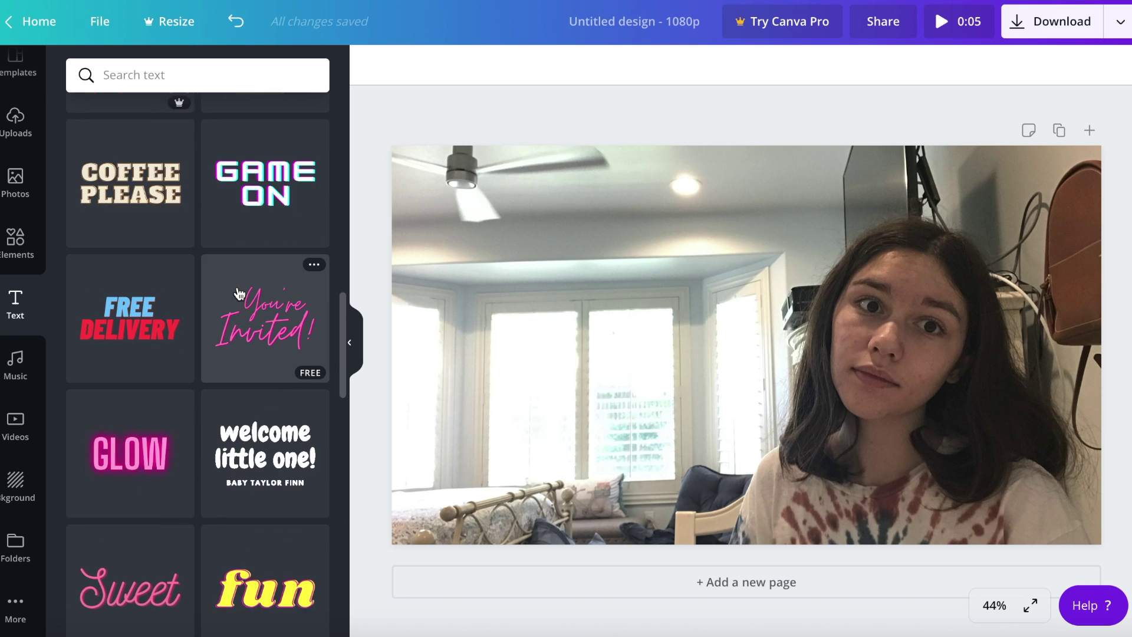
pyautogui.scroll(-9, 239, 293)
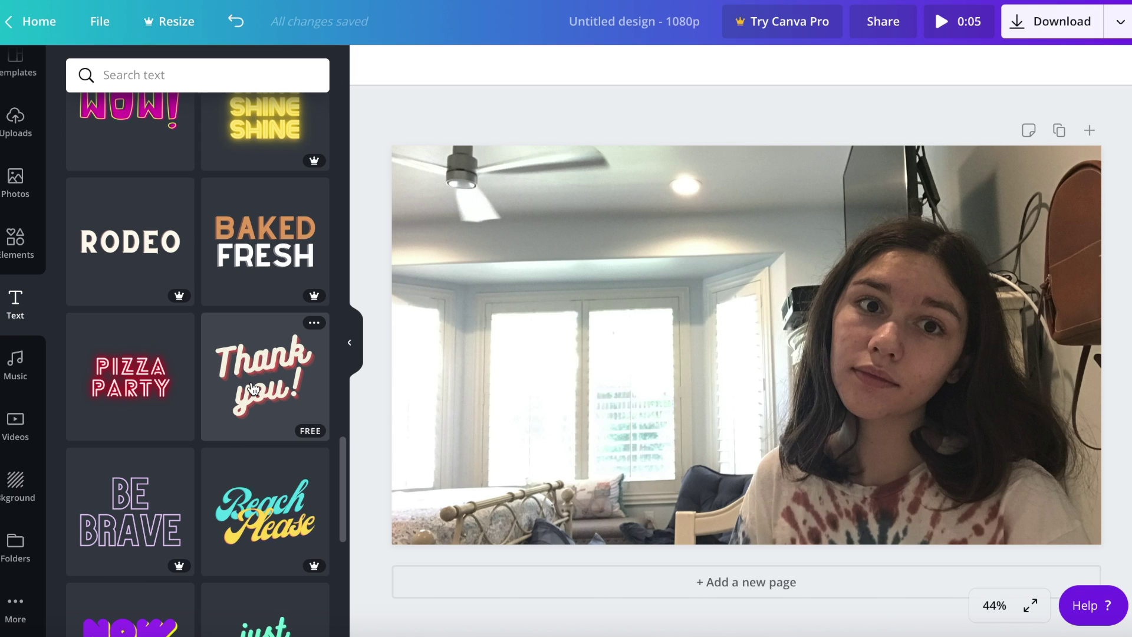
pyautogui.click(252, 389)
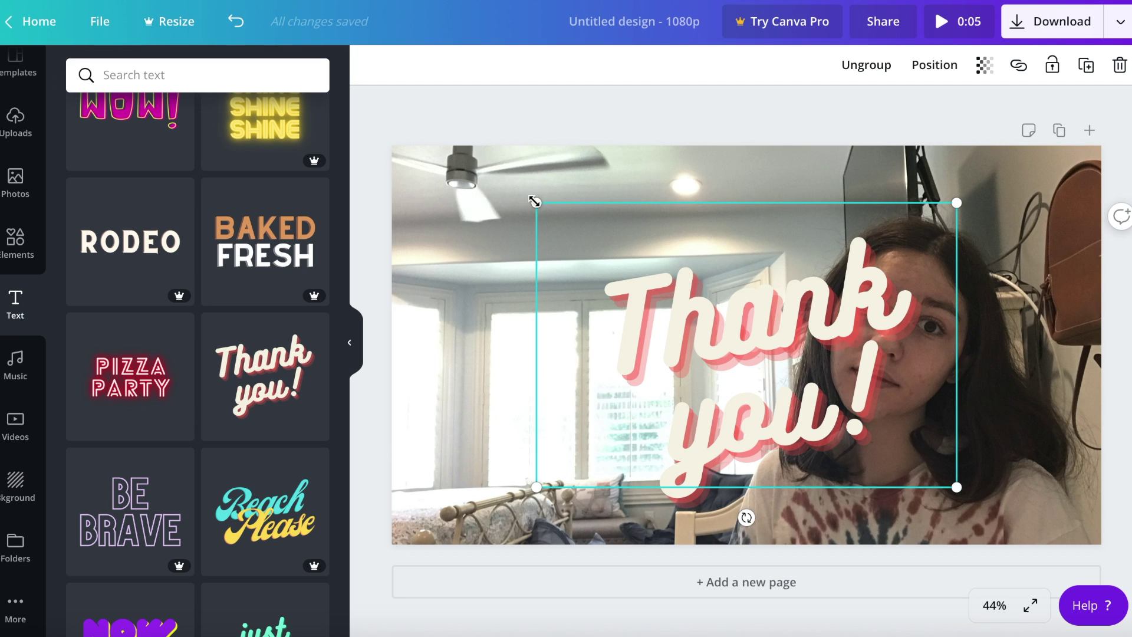
pyautogui.moveTo(535, 201); pyautogui.dragTo(431, 145)
# - Replace the 'Thank you!' text with 'I learned'
pyautogui.click(706, 298)
pyautogui.press('BackSpace')
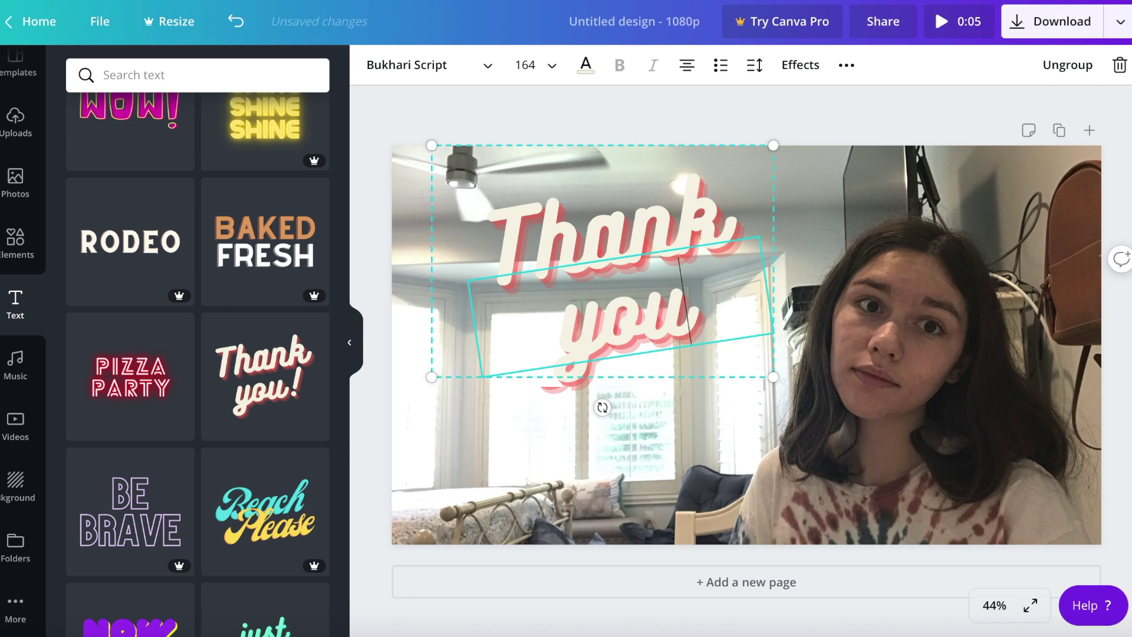
pyautogui.press('BackSpace')
pyautogui.press('BackSpace')
pyautogui.press('BackSpace')
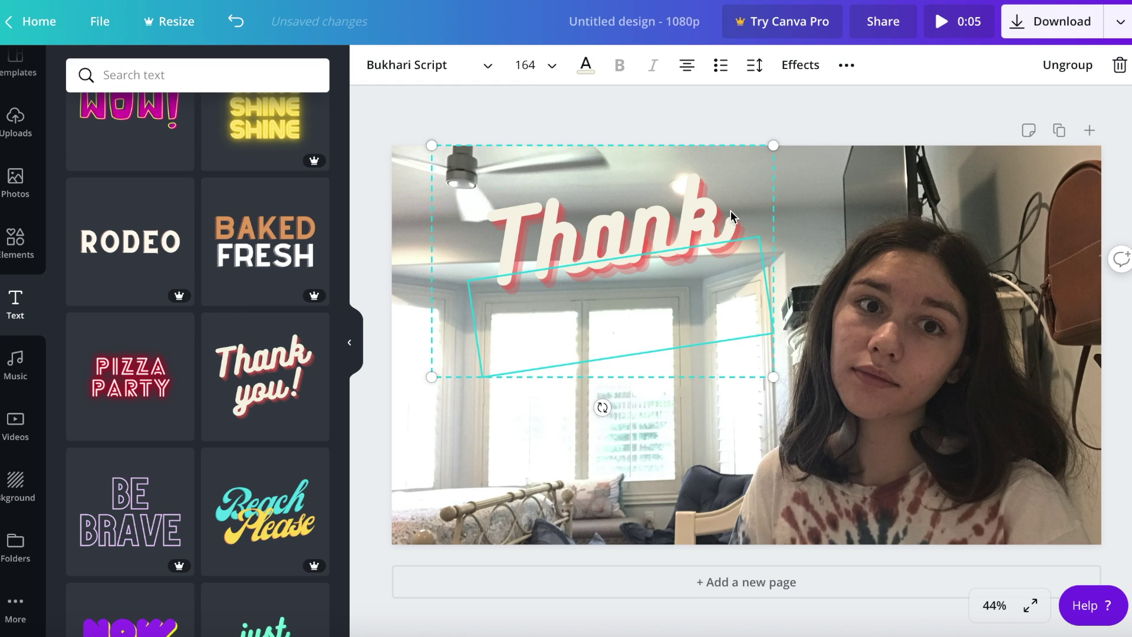
pyautogui.press('BackSpace')
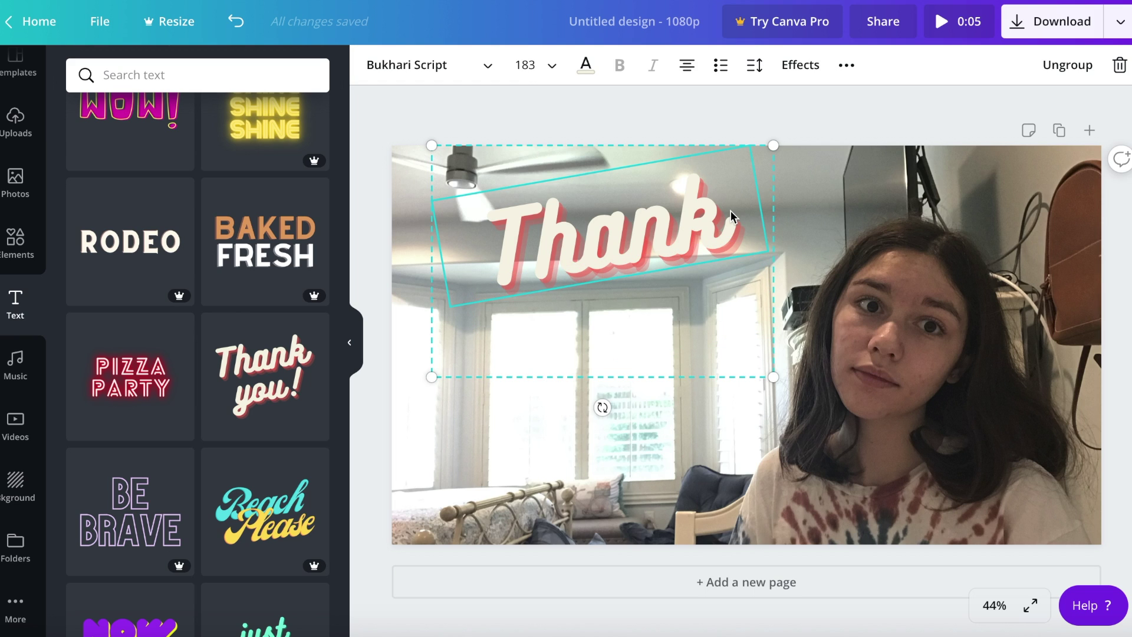
pyautogui.press('BackSpace')
pyautogui.press('BackSpace')
pyautogui.press('BackSpace')
pyautogui.press('BackSpace')
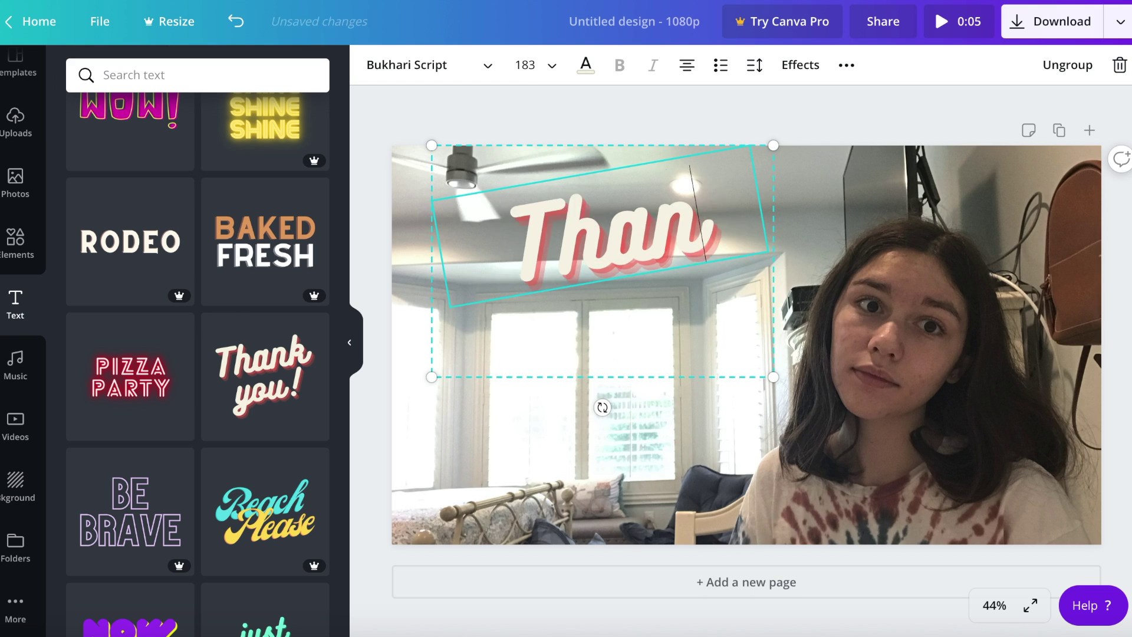
pyautogui.press('BackSpace')
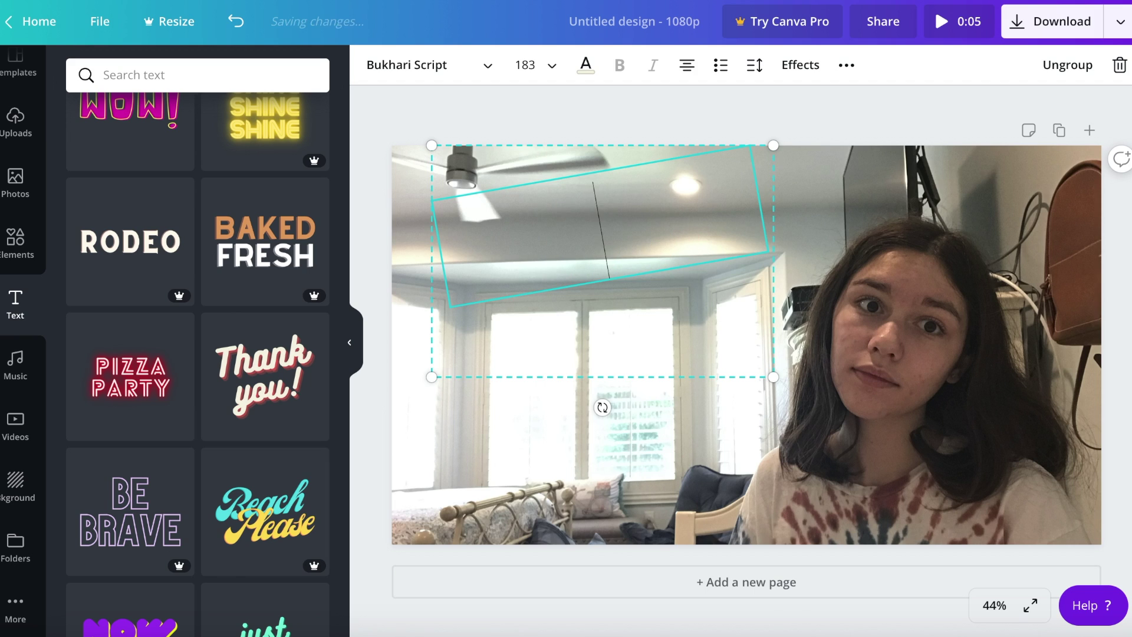
pyautogui.write('I learned')
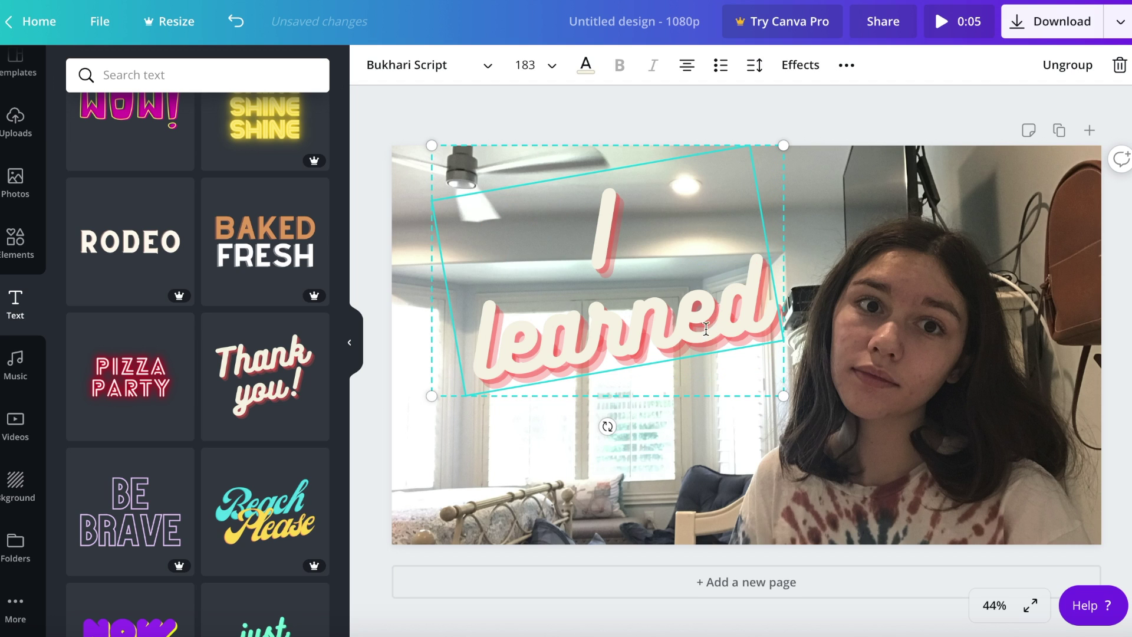
# - Set the title font size to 100 and extend it to 'I learned how to create thumbnails'
pyautogui.click(527, 65)
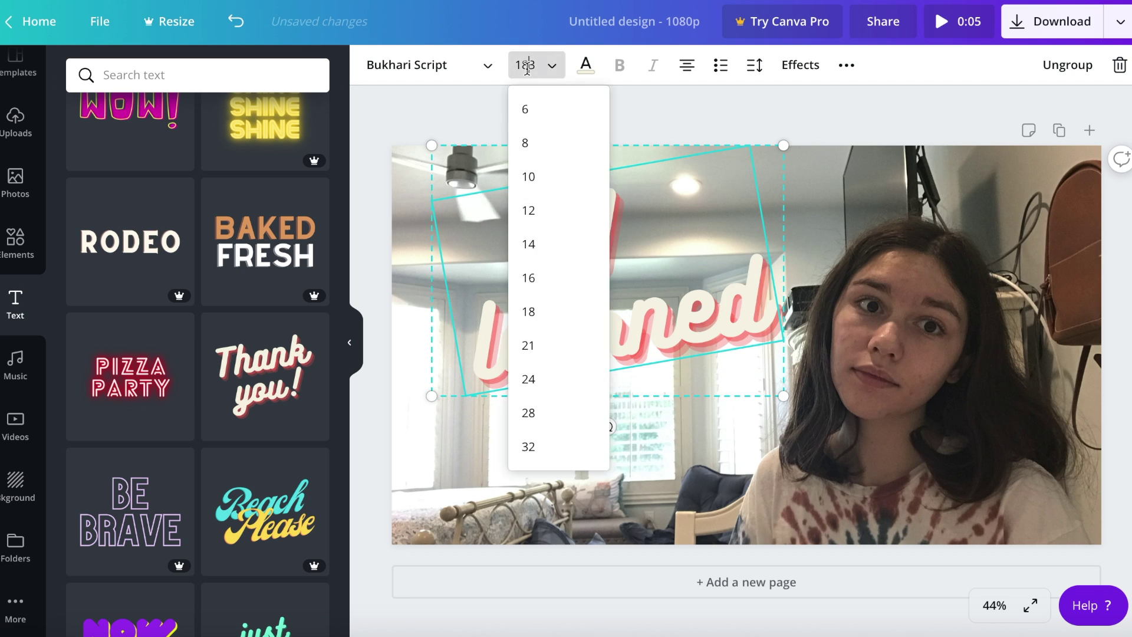
pyautogui.write('100')
pyautogui.press('Return')
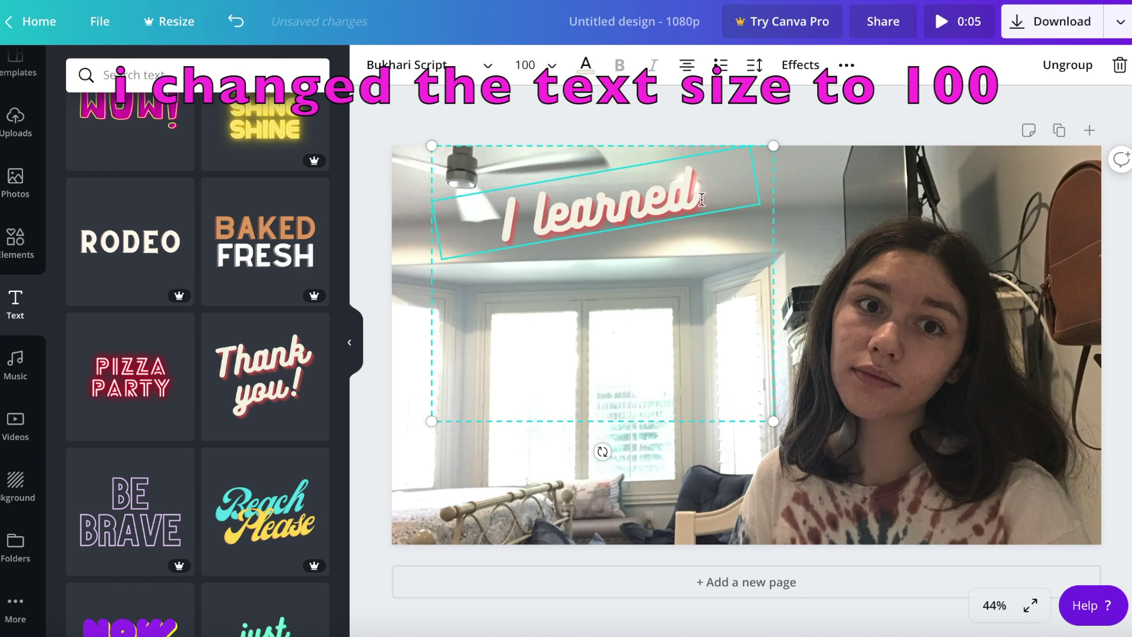
pyautogui.write('how to')
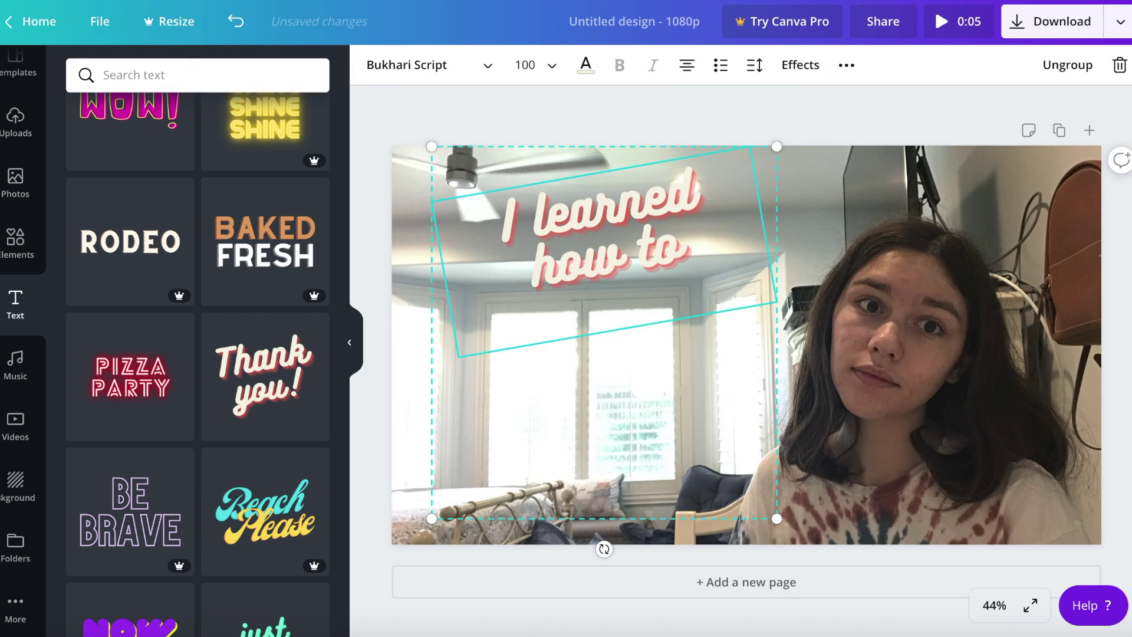
pyautogui.write(' create')
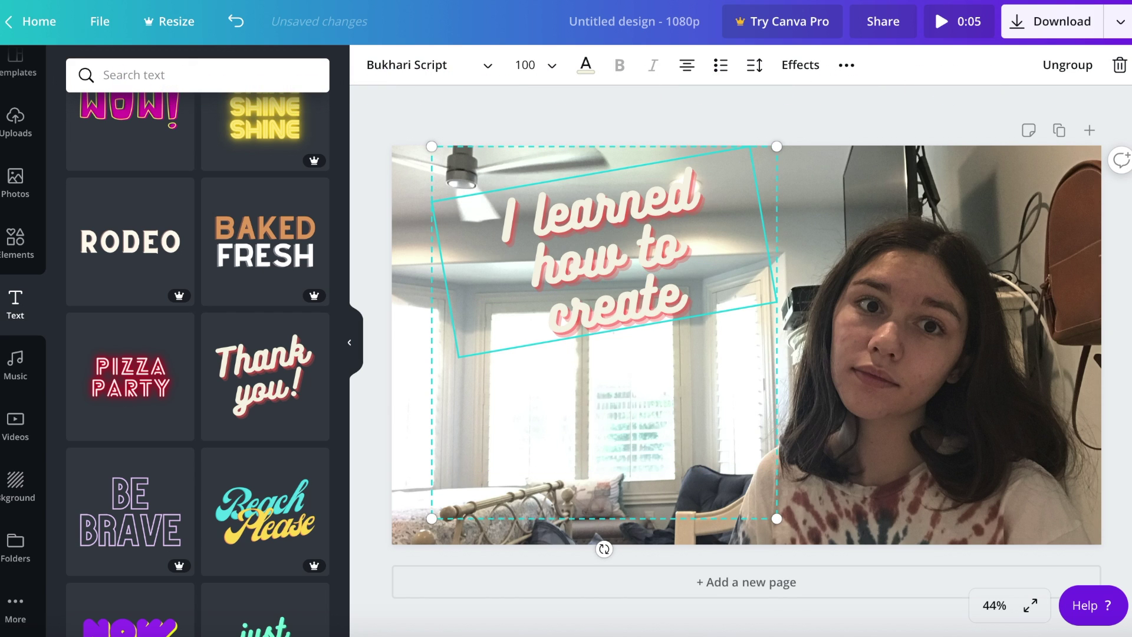
pyautogui.write(' th')
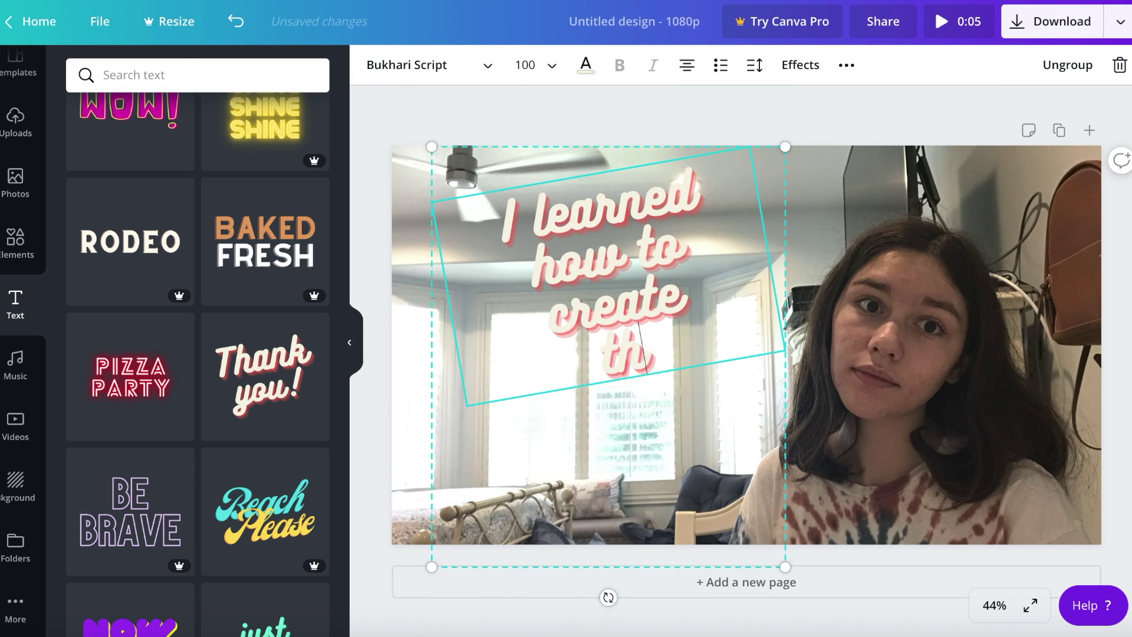
pyautogui.write('umbnails')
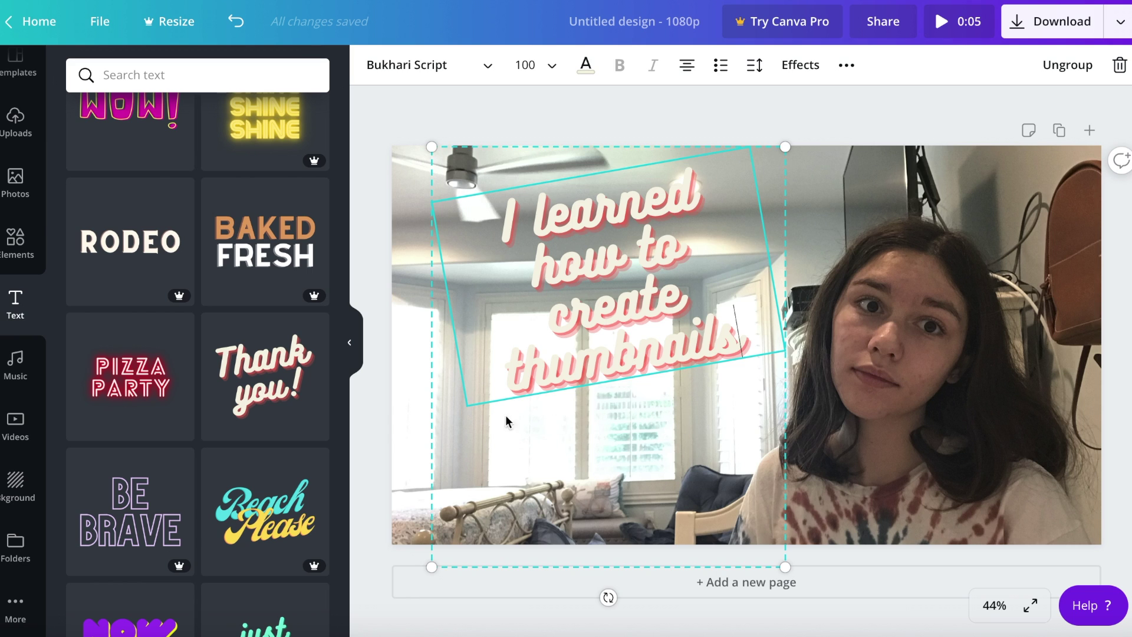
pyautogui.click(586, 65)
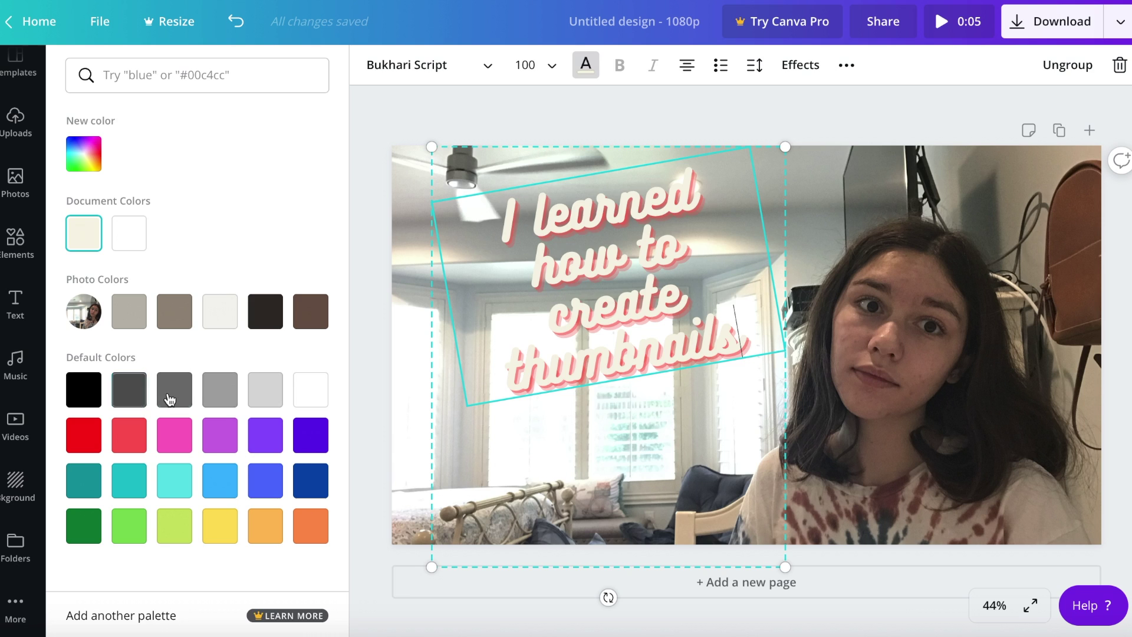
# - Colour the title light turquoise after briefly trying a darker turquoise
pyautogui.click(169, 488)
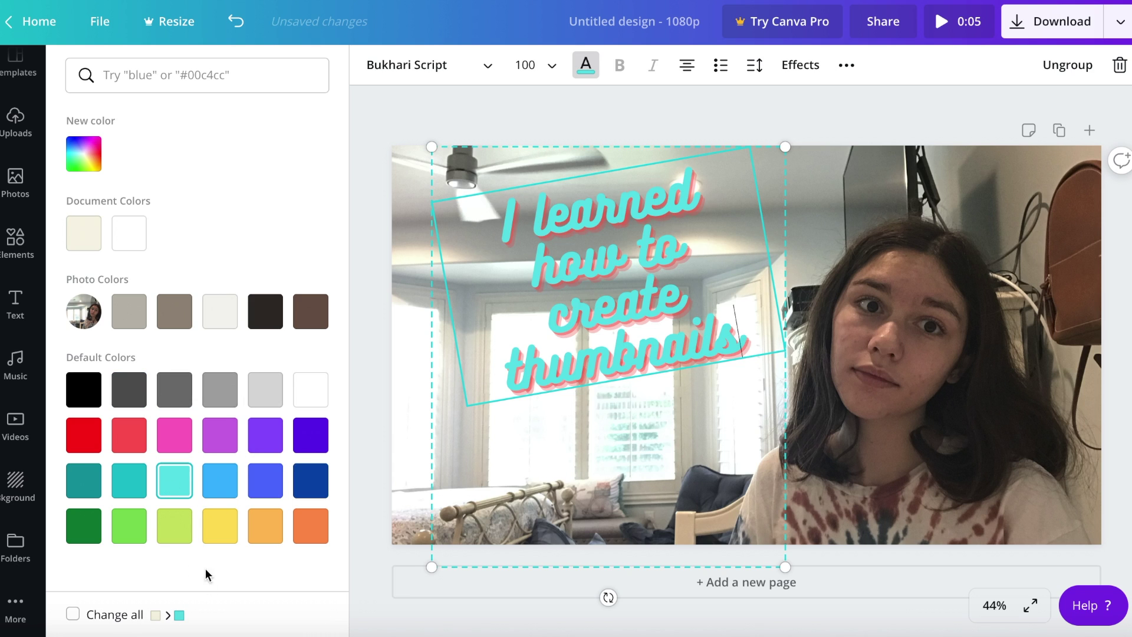
pyautogui.click(126, 495)
pyautogui.click(177, 493)
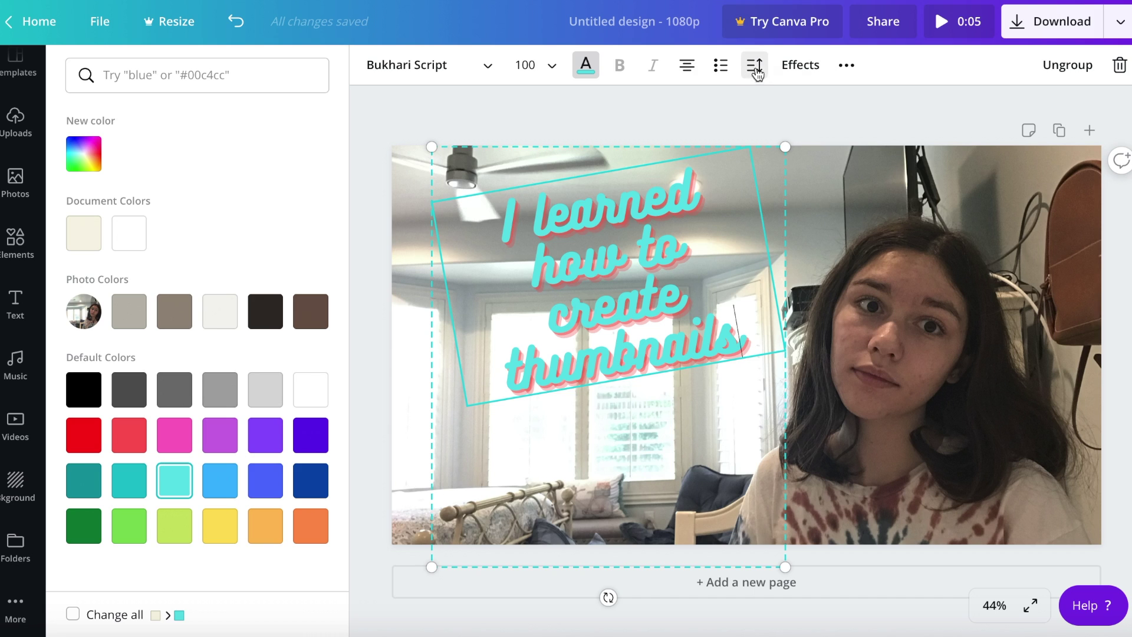
# - Try None, a thicker Hollow, Splice, Echo and Neon effects on the title
pyautogui.click(796, 69)
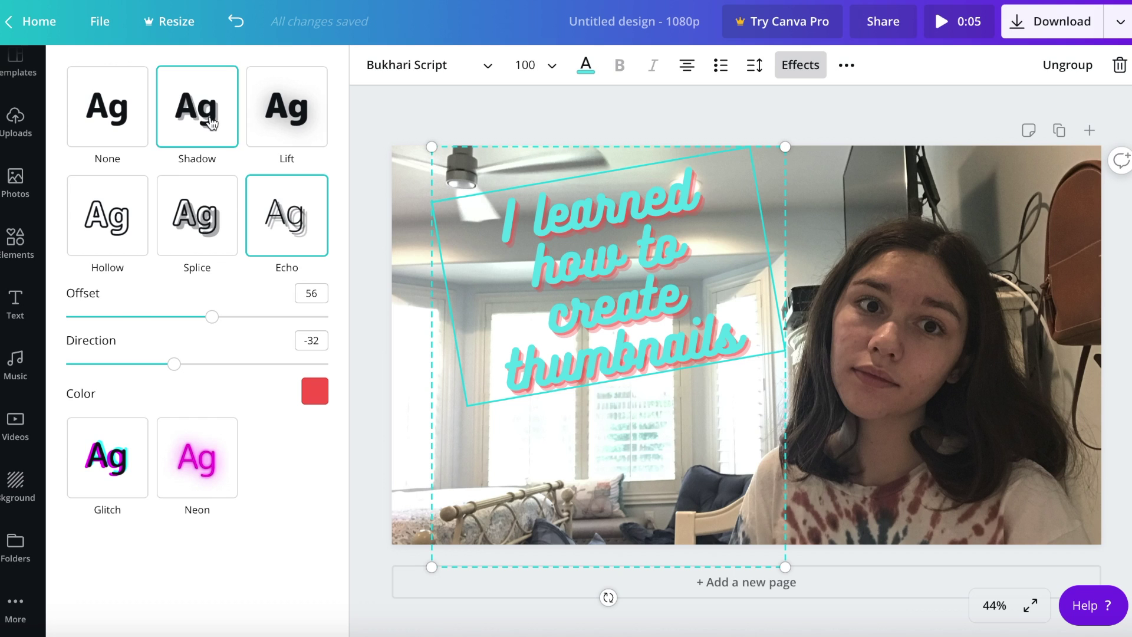
pyautogui.click(107, 126)
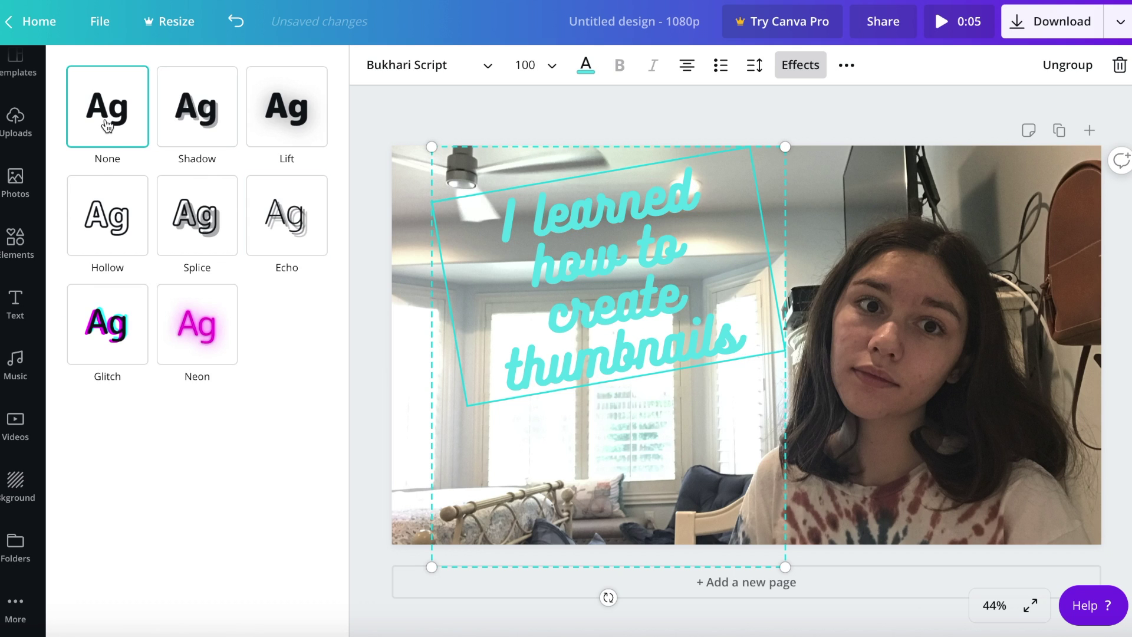
pyautogui.click(106, 220)
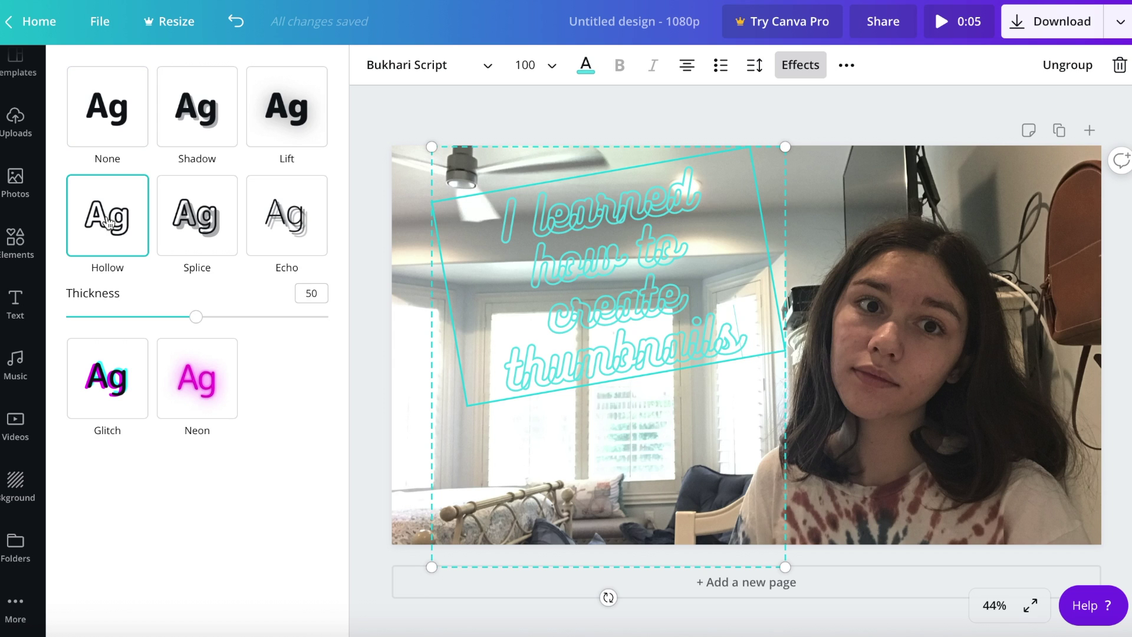
pyautogui.moveTo(225, 318); pyautogui.dragTo(194, 320)
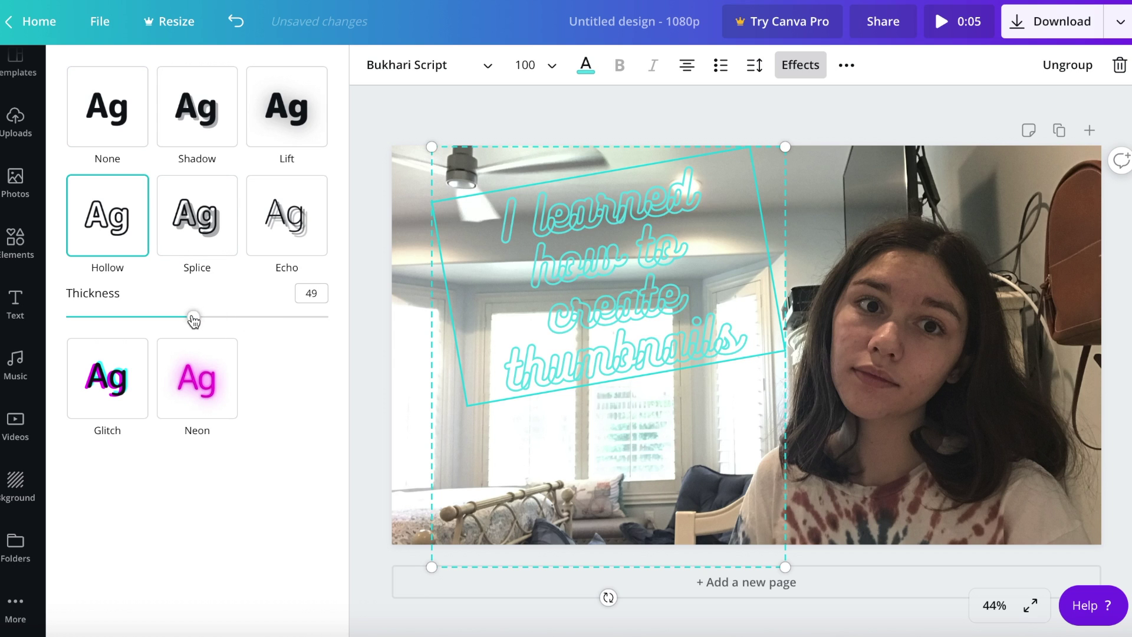
pyautogui.click(193, 239)
pyautogui.click(298, 233)
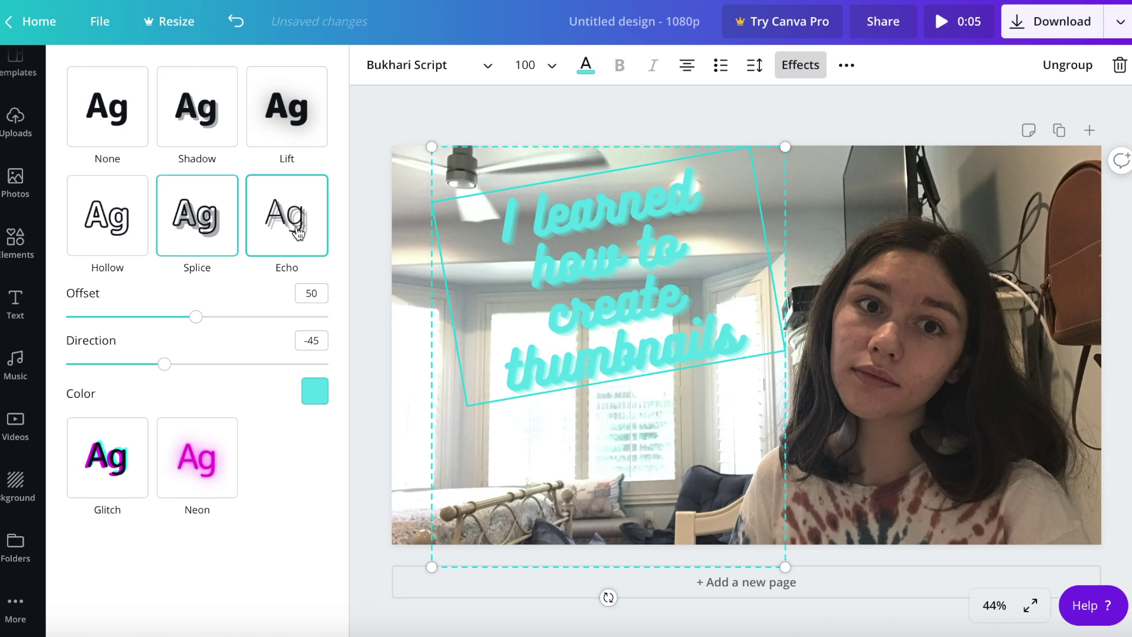
pyautogui.click(188, 474)
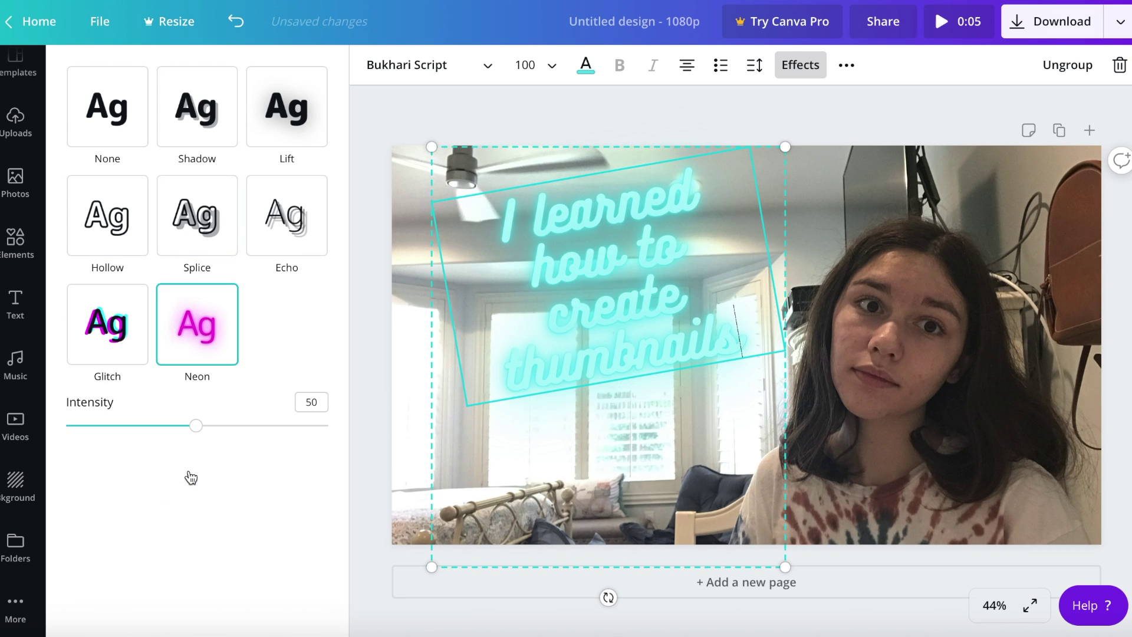
# - Give the title the Glitch effect in cyan and red, then open the stock Photos library
pyautogui.click(115, 347)
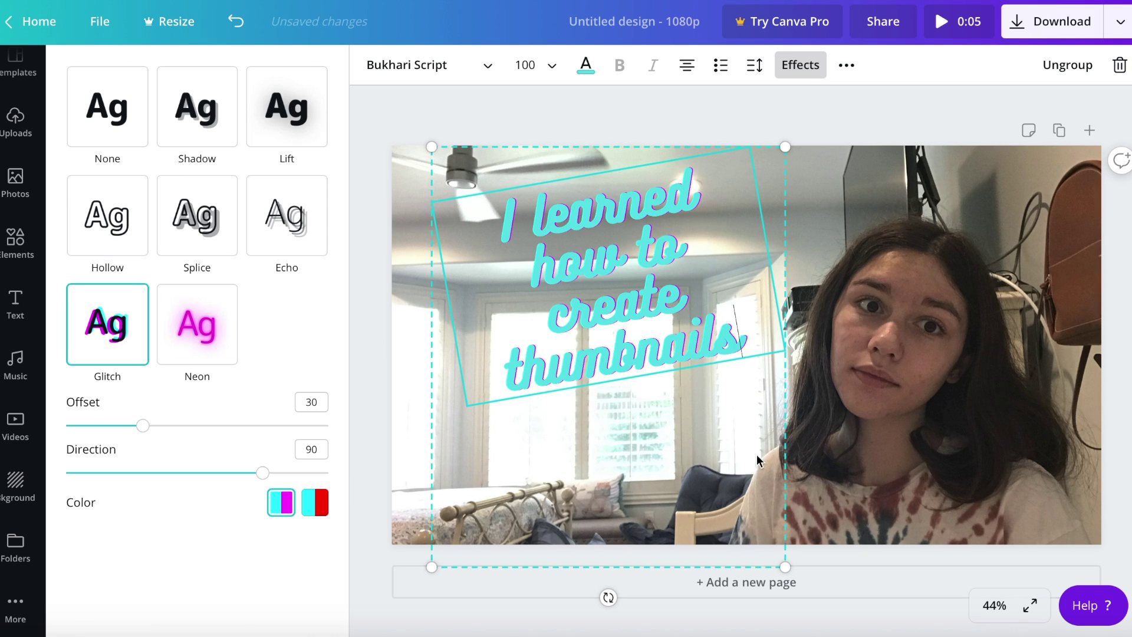
pyautogui.click(314, 502)
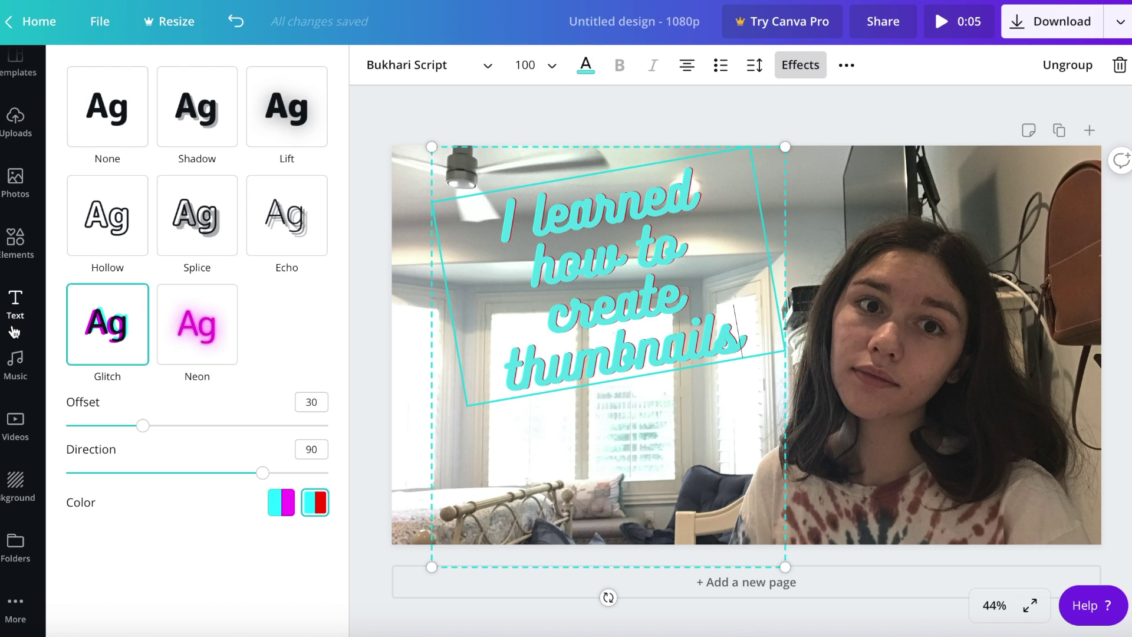
pyautogui.click(15, 183)
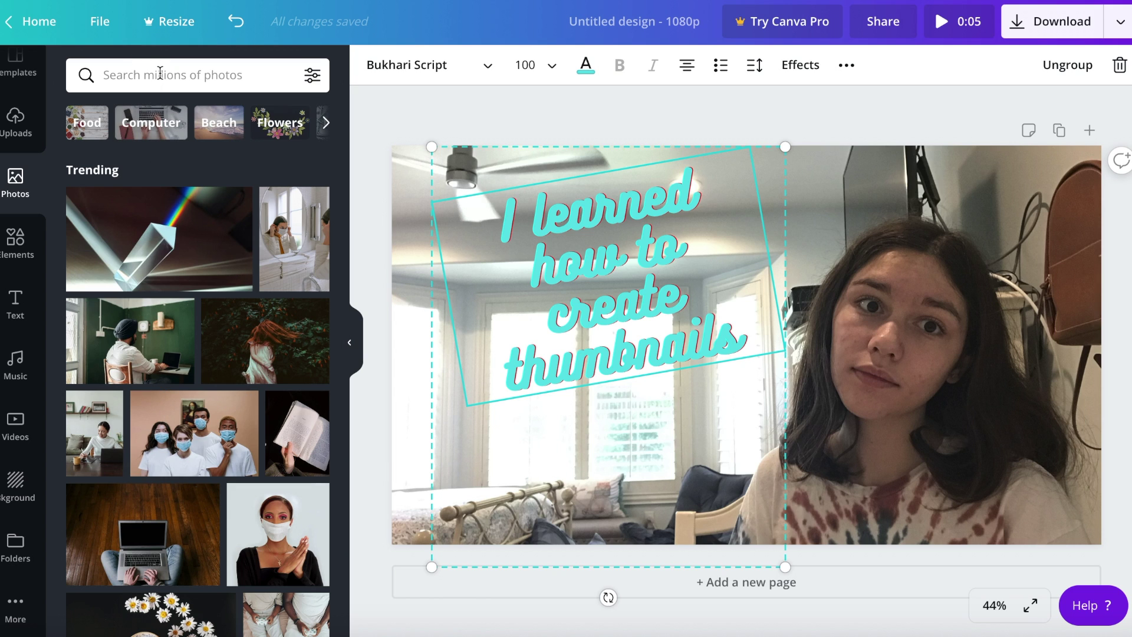
pyautogui.click(160, 72)
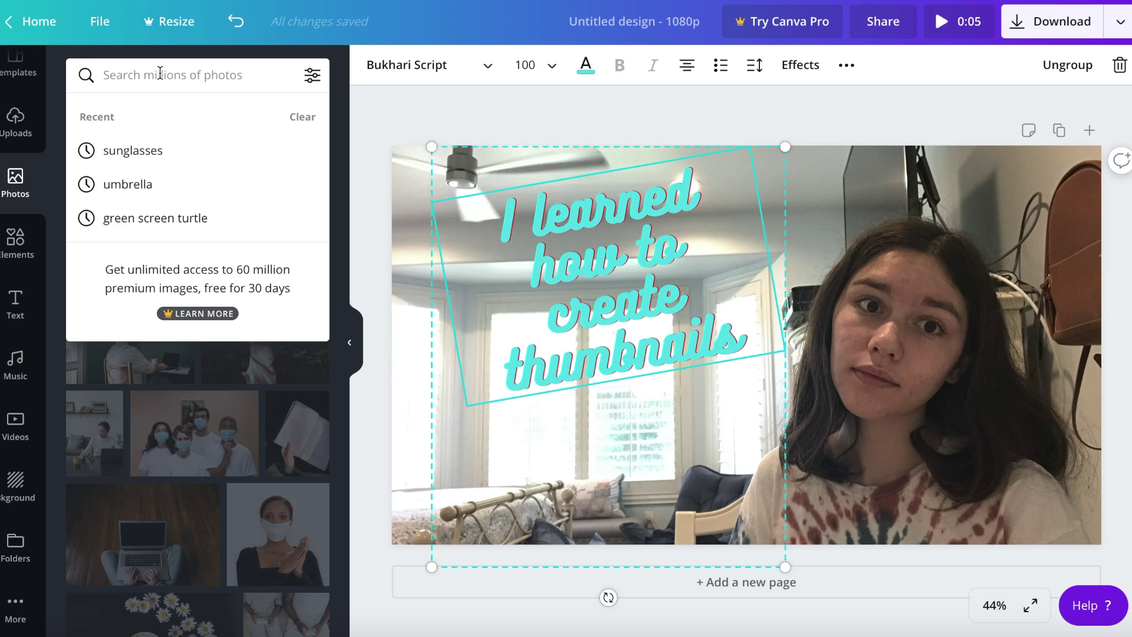
# - Search photos for 'camera' and place the shrunken pink camera photo in the top-left corner
pyautogui.write('camera')
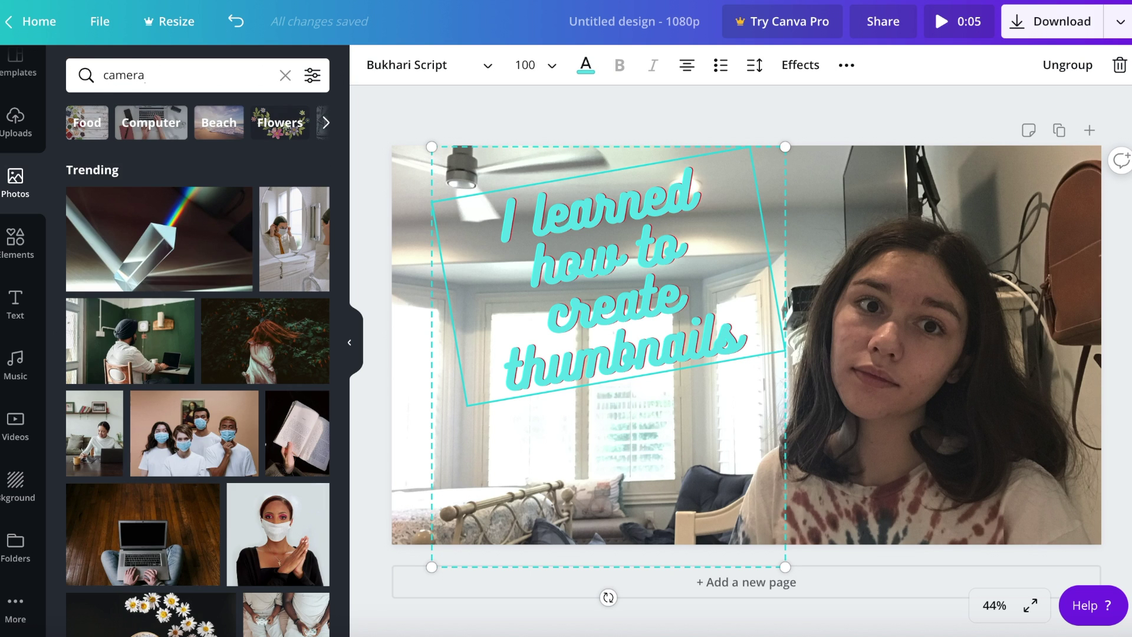
pyautogui.press('Return')
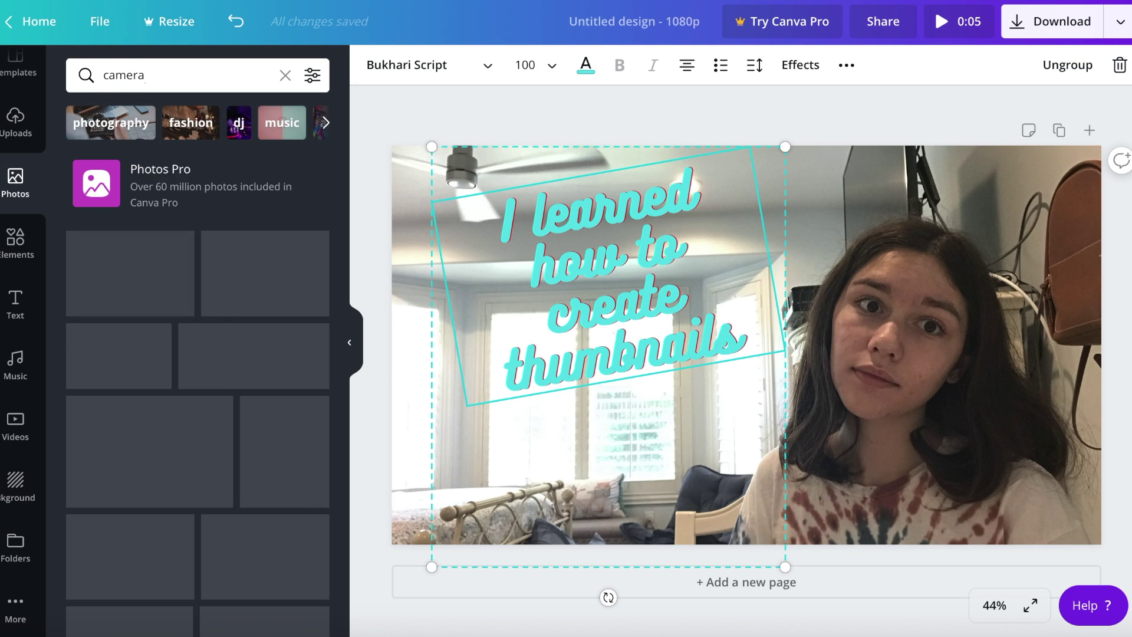
pyautogui.scroll(-4, 180, 370)
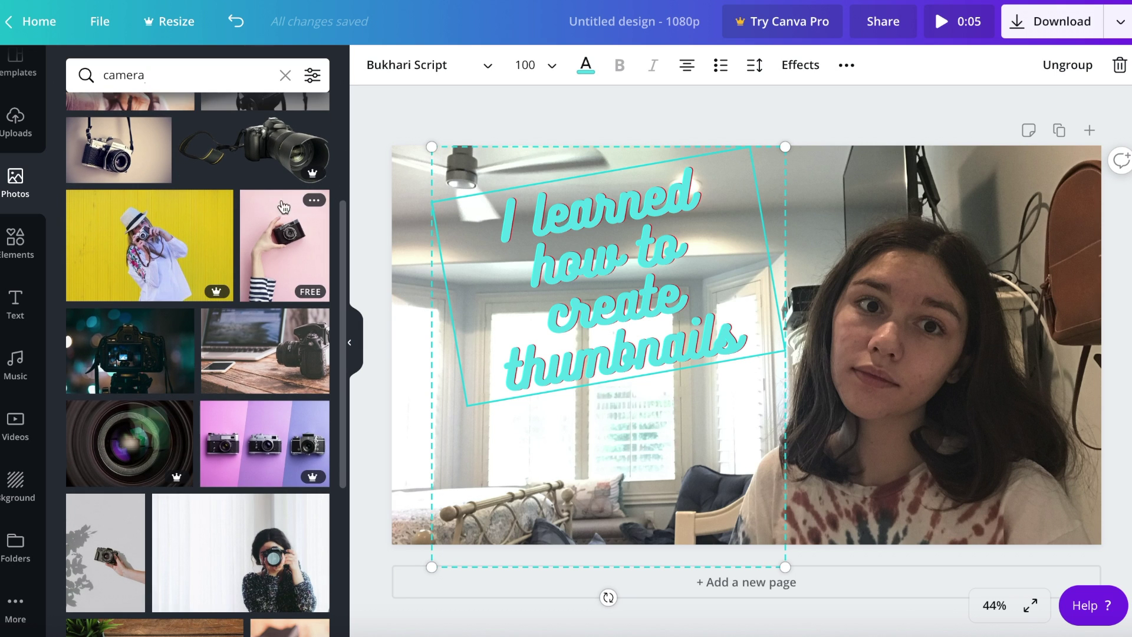
pyautogui.click(286, 267)
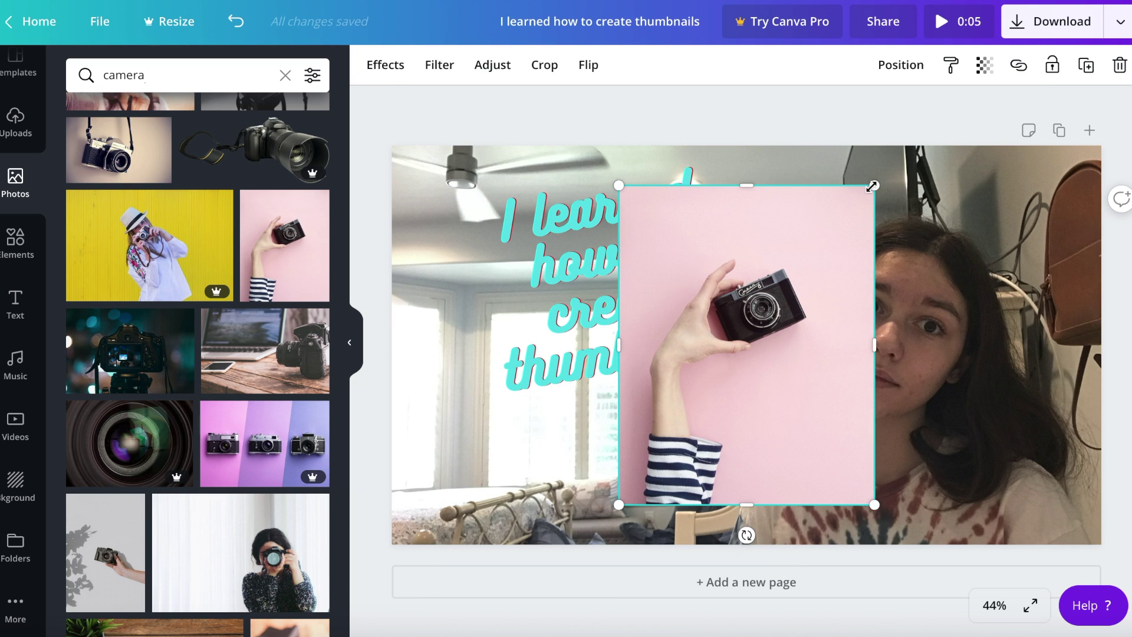
pyautogui.moveTo(872, 185); pyautogui.dragTo(716, 383)
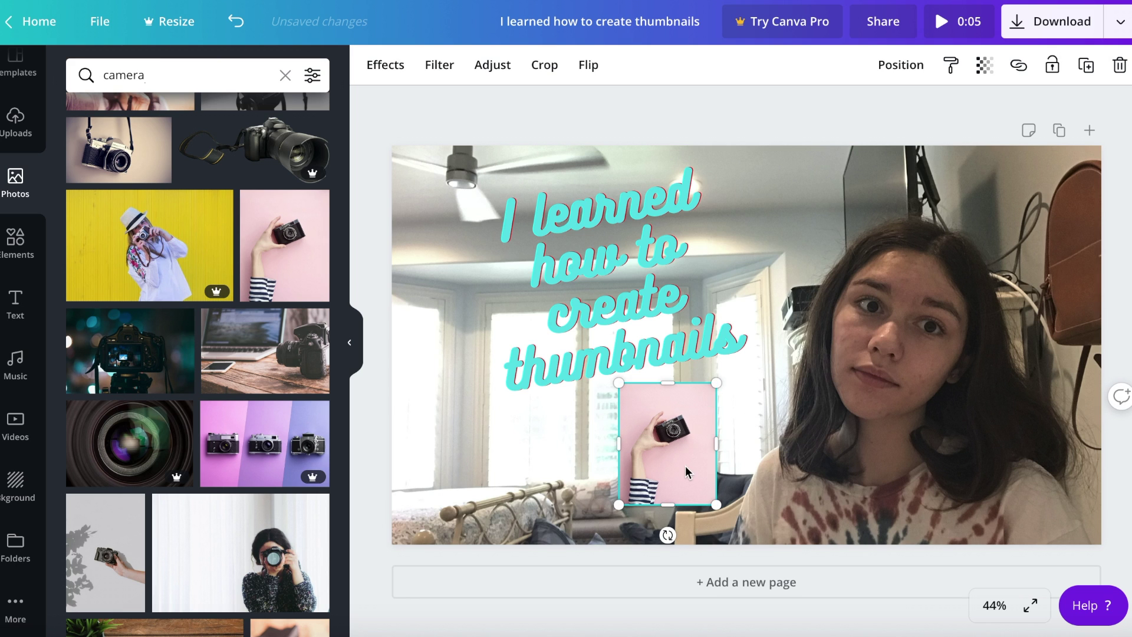
pyautogui.moveTo(686, 472); pyautogui.dragTo(463, 332)
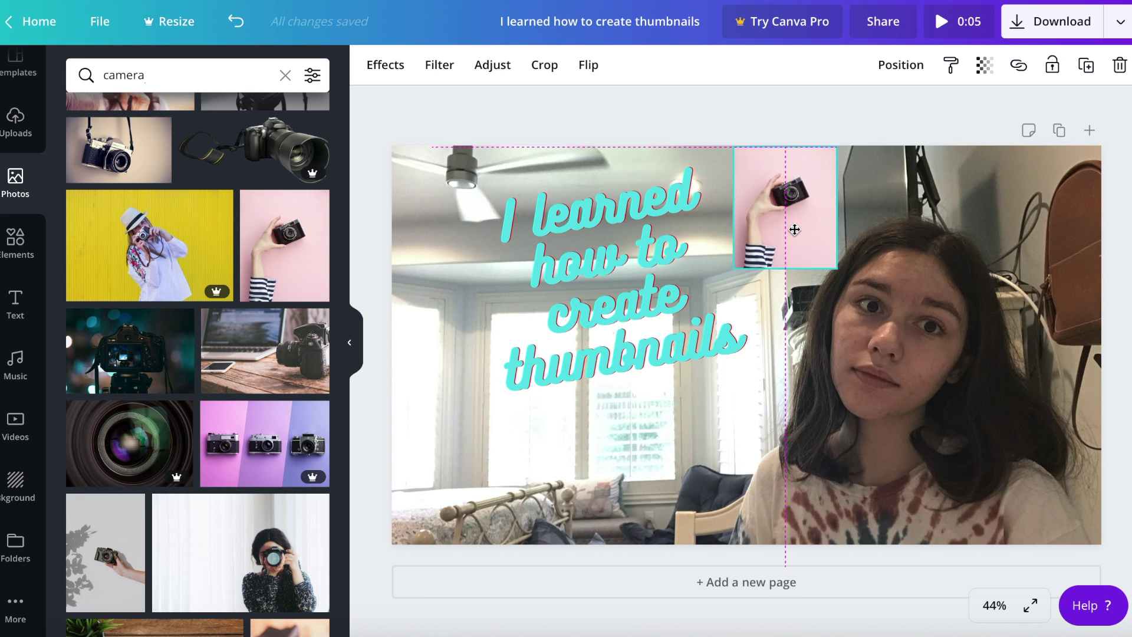
pyautogui.moveTo(794, 230); pyautogui.dragTo(452, 227)
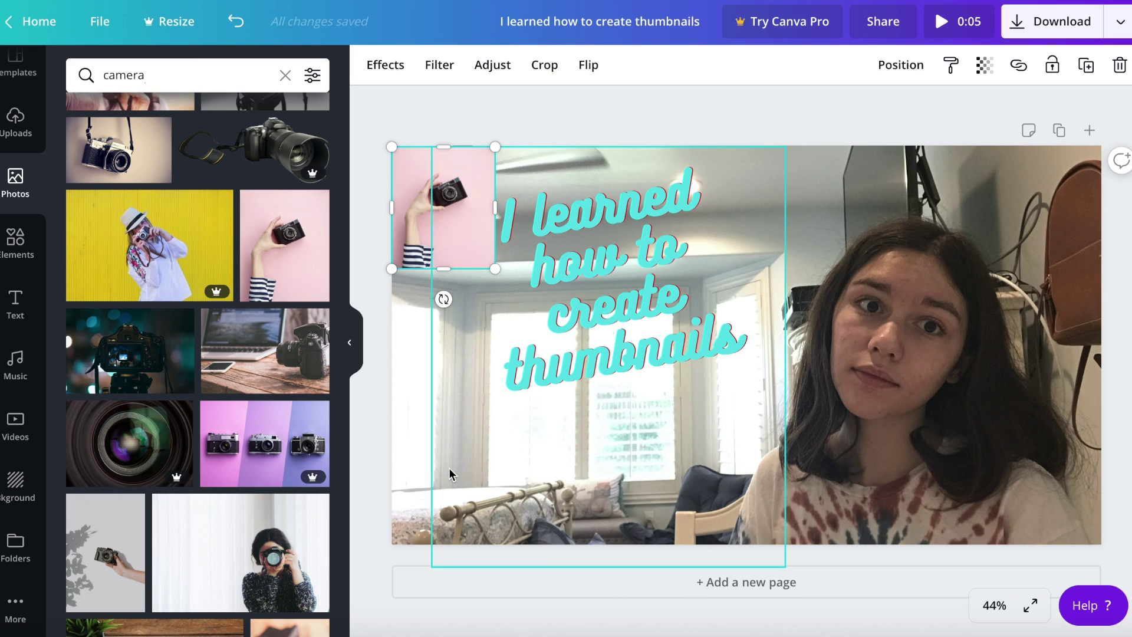
pyautogui.click(378, 398)
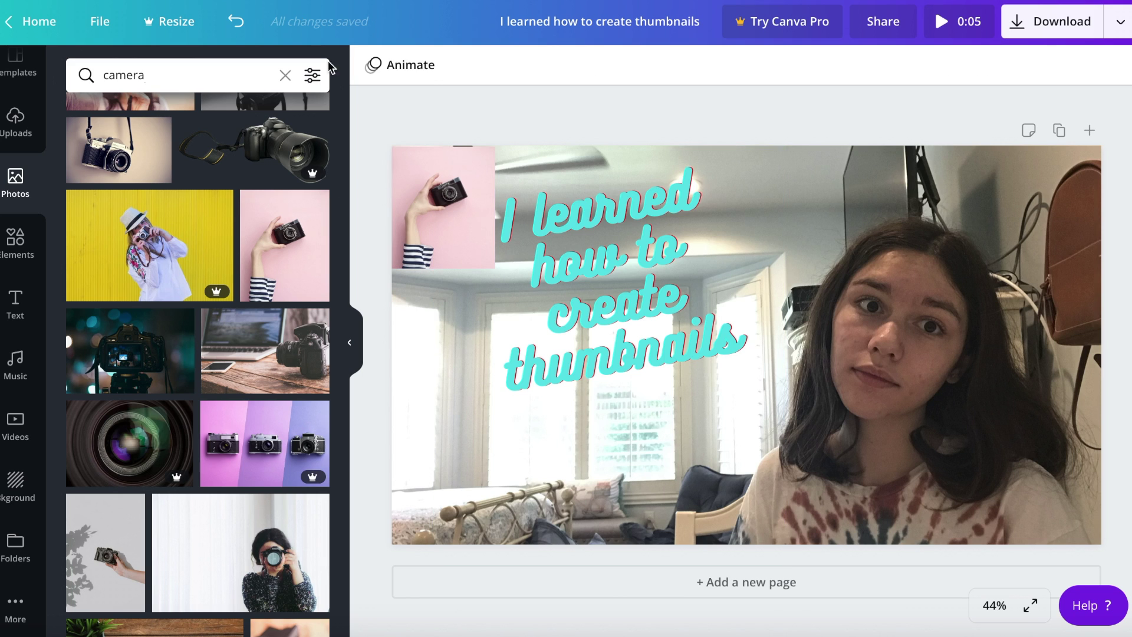
pyautogui.click(285, 76)
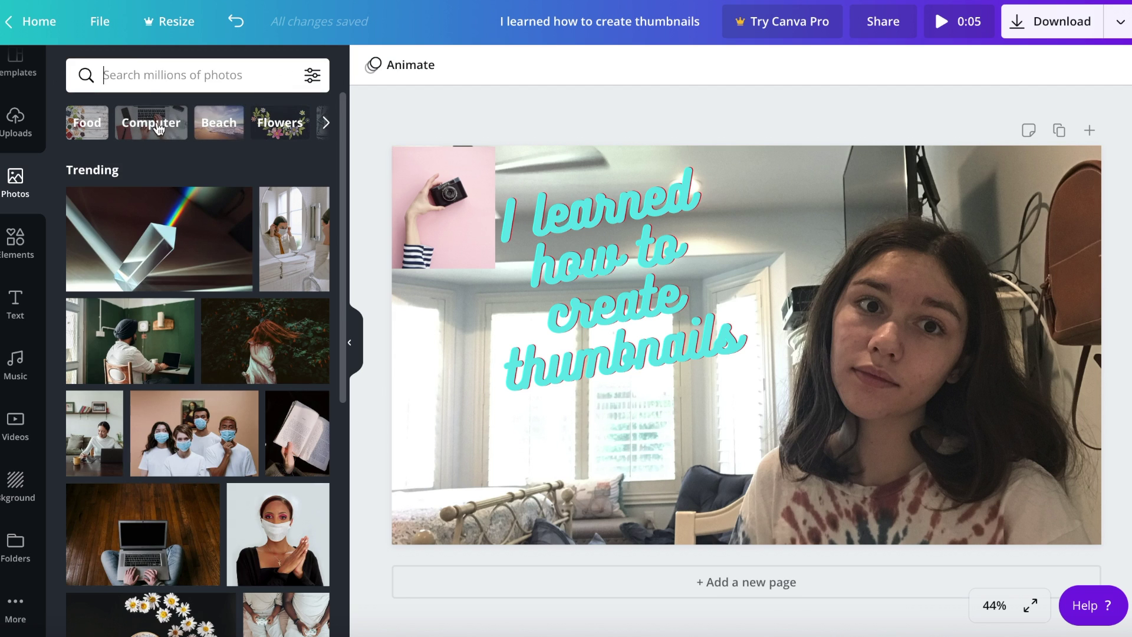
# - Add the overhead laptop photo from the Computer results and shrink it to fit below the title
pyautogui.click(158, 128)
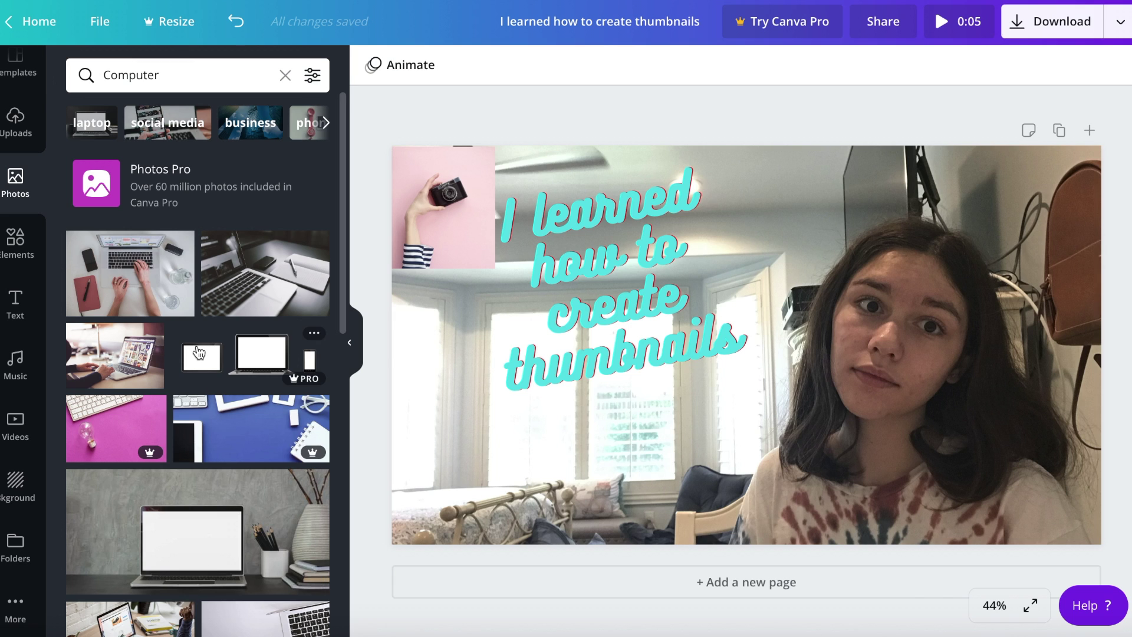
pyautogui.scroll(-2, 199, 352)
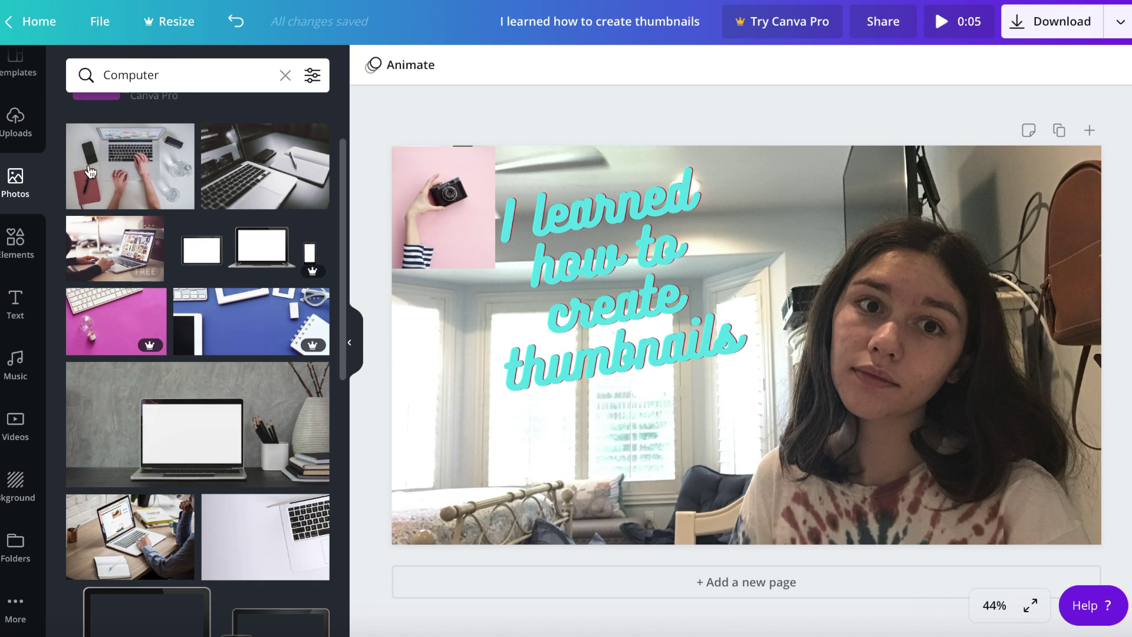
pyautogui.click(147, 190)
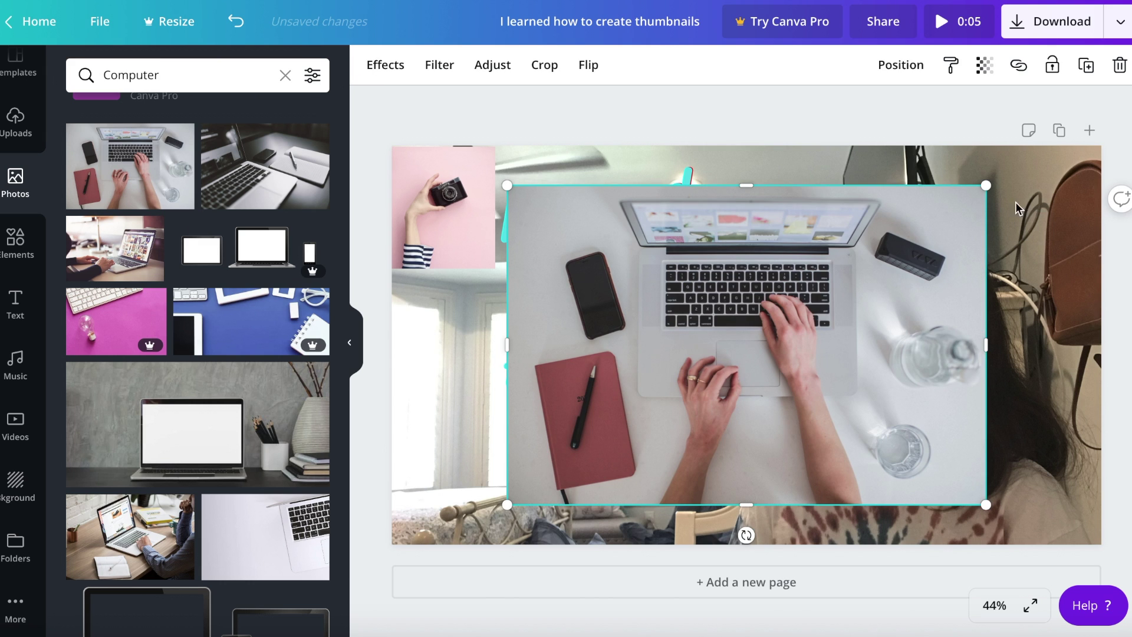
pyautogui.moveTo(842, 316); pyautogui.dragTo(683, 452)
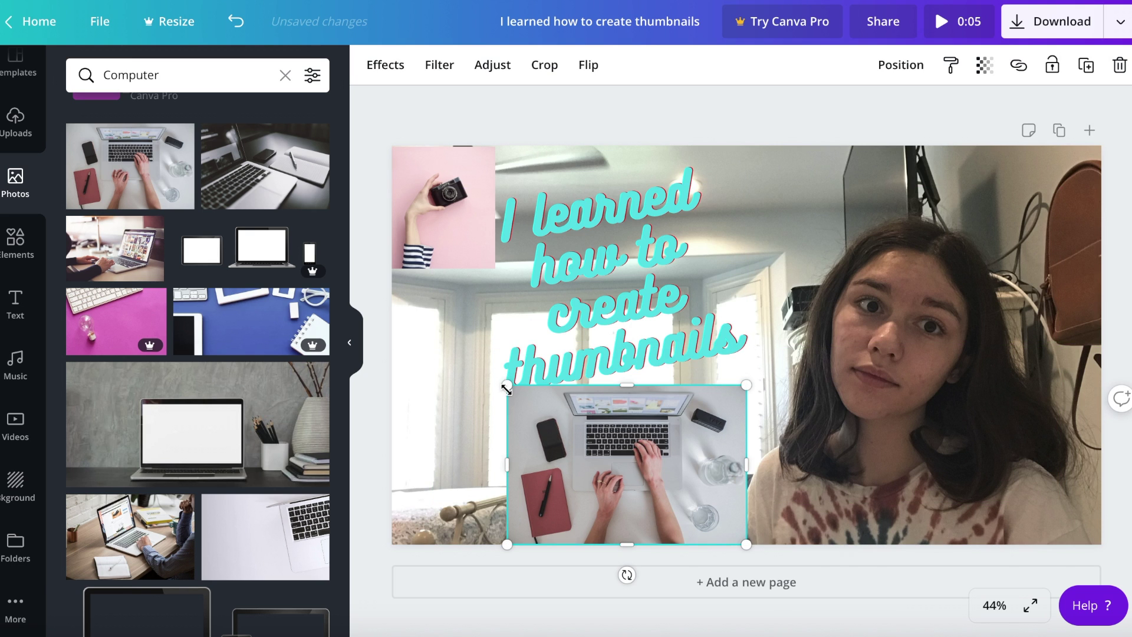
pyautogui.moveTo(506, 389); pyautogui.dragTo(530, 407)
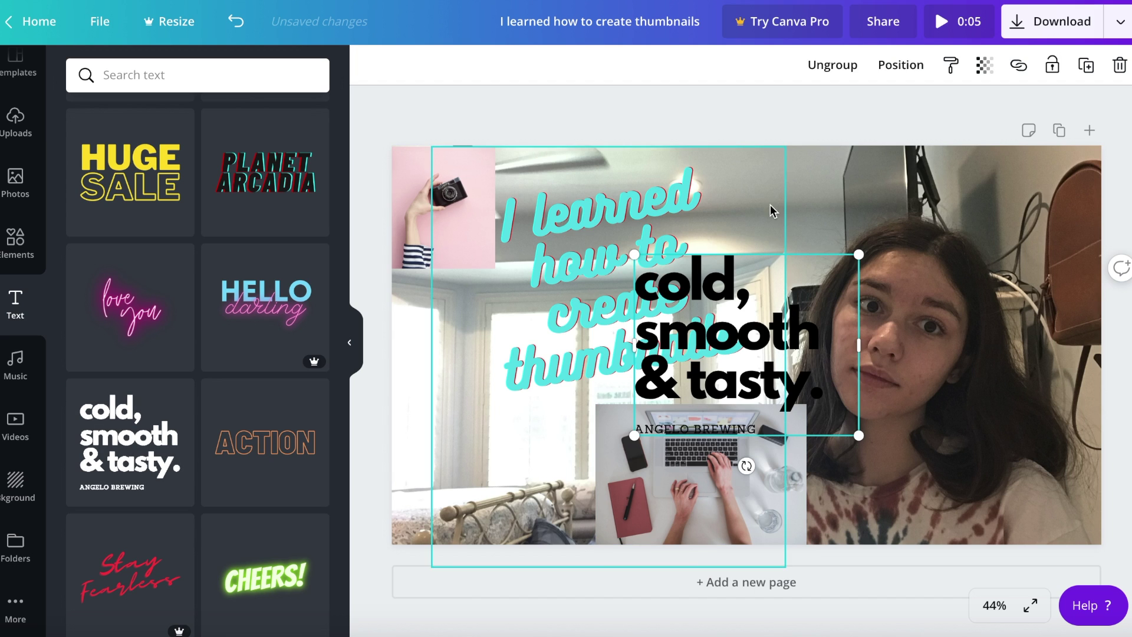
# - Replace the template wording with '*I am not good at this by the way' and shrink the caption
pyautogui.moveTo(858, 256); pyautogui.dragTo(538, 440)
pyautogui.click(776, 312)
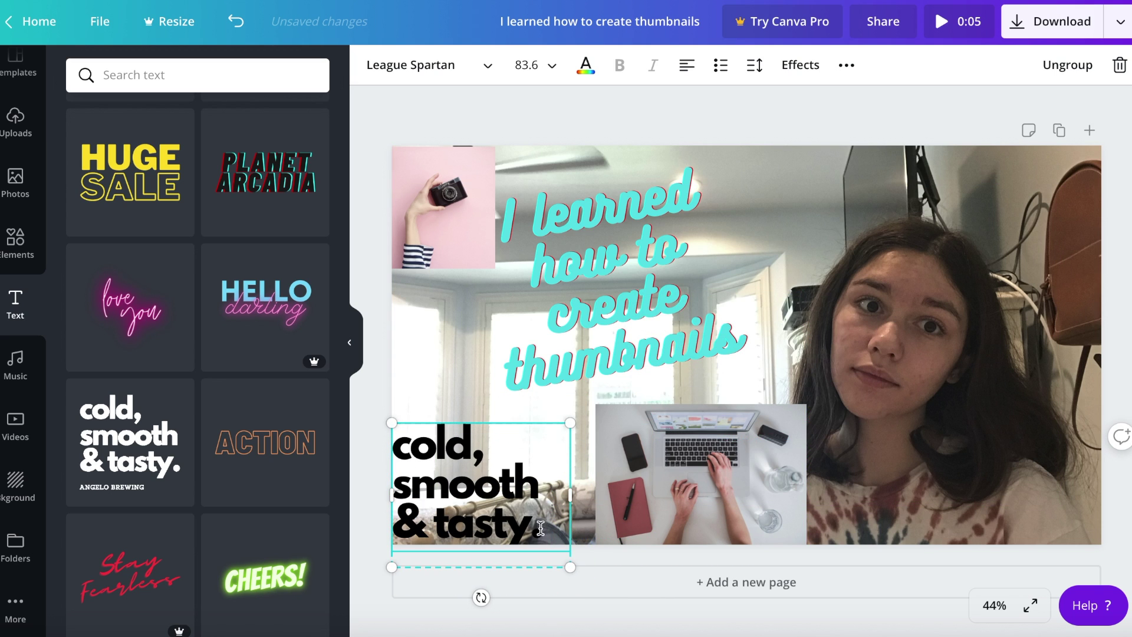
pyautogui.press('BackSpace')
pyautogui.press('BackSpace')
pyautogui.press('BackSpace')
pyautogui.press('BackSpace')
pyautogui.press('BackSpace')
pyautogui.press('BackSpace')
pyautogui.press('BackSpace')
pyautogui.press('BackSpace')
pyautogui.press('BackSpace')
pyautogui.press('BackSpace')
pyautogui.press('BackSpace')
pyautogui.press('BackSpace')
pyautogui.press('BackSpace')
pyautogui.press('BackSpace')
pyautogui.press('BackSpace')
pyautogui.press('BackSpace')
pyautogui.press('BackSpace')
pyautogui.press('BackSpace')
pyautogui.press('BackSpace')
pyautogui.press('BackSpace')
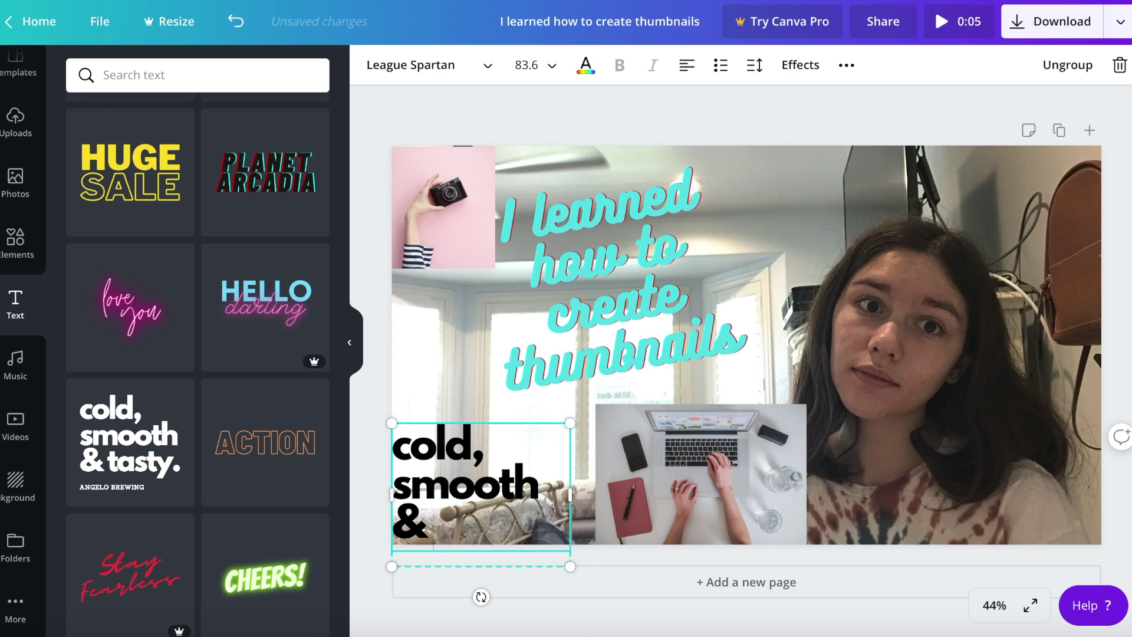
pyautogui.write('*I am')
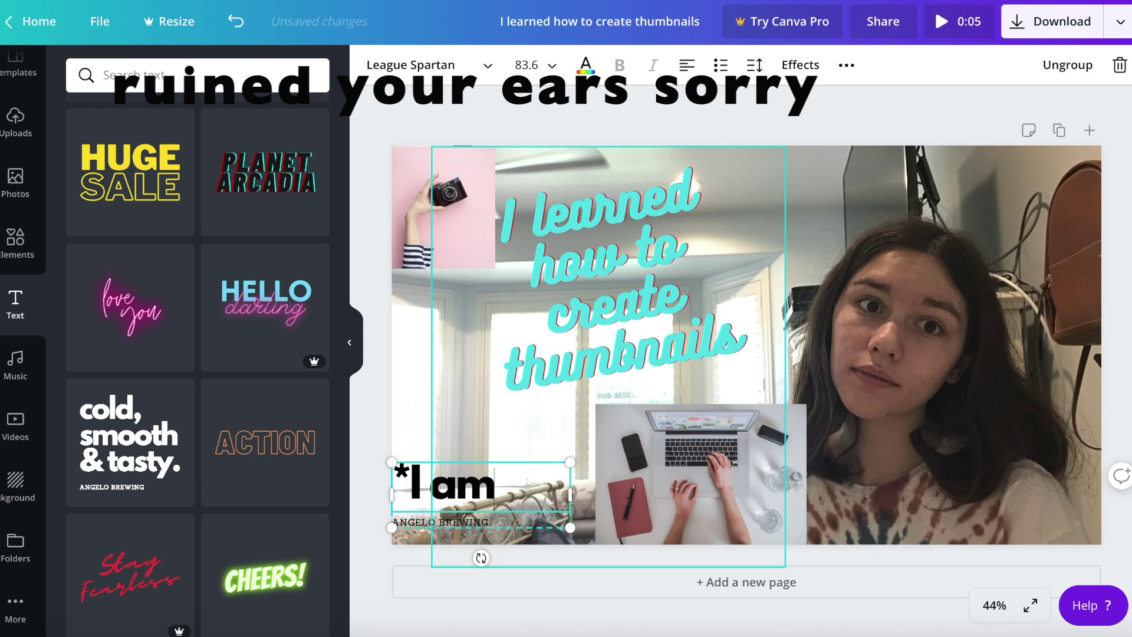
pyautogui.write(' not')
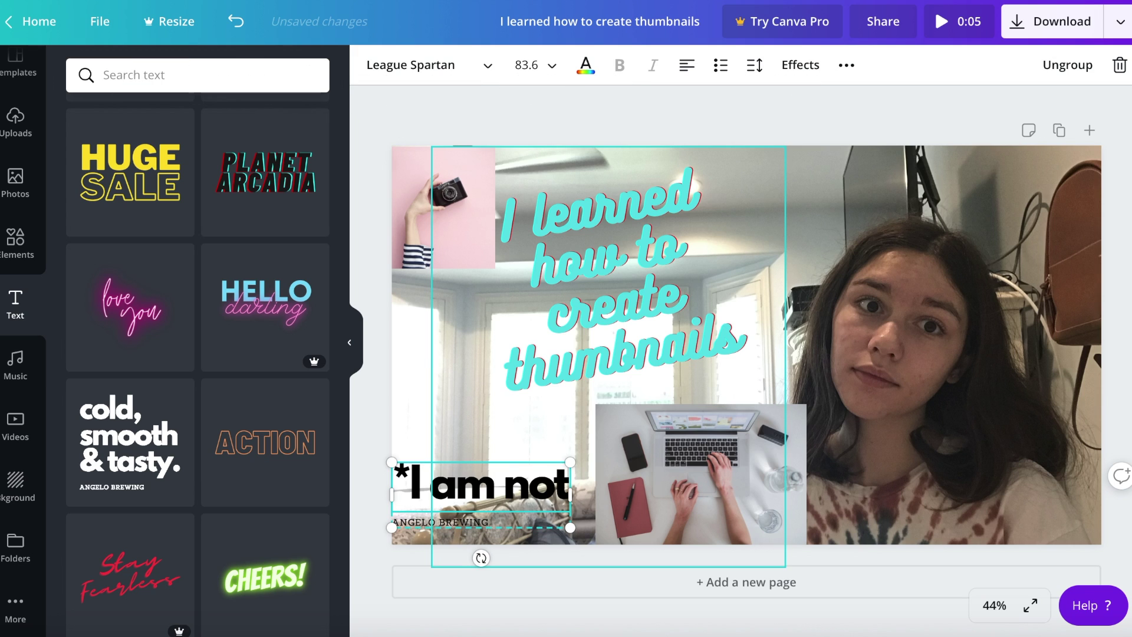
pyautogui.write(' goo')
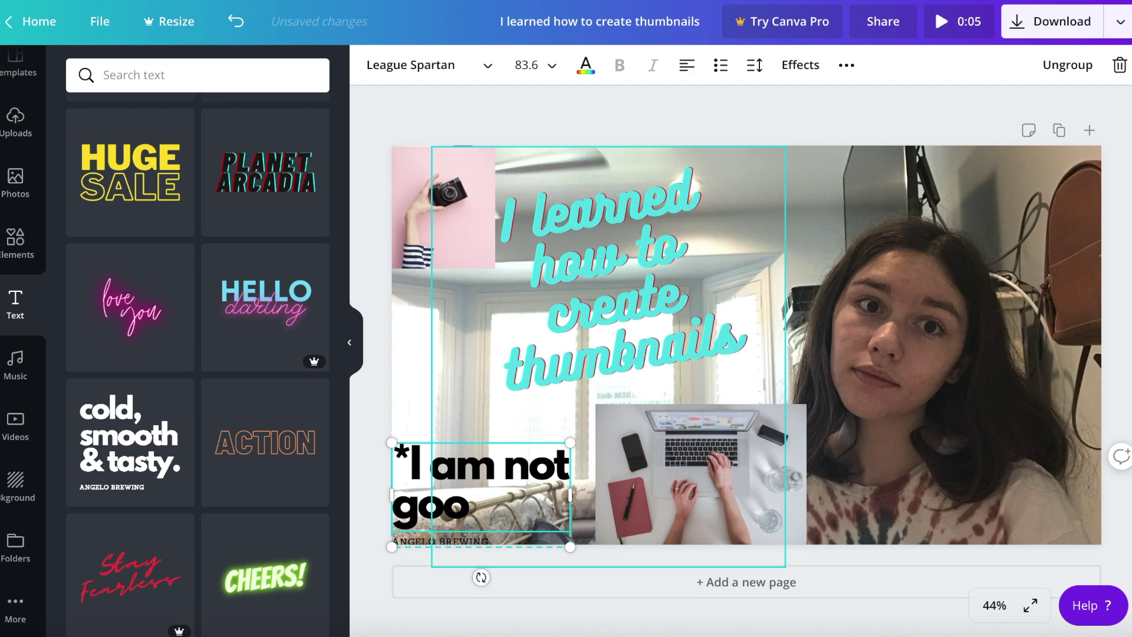
pyautogui.write('d at this')
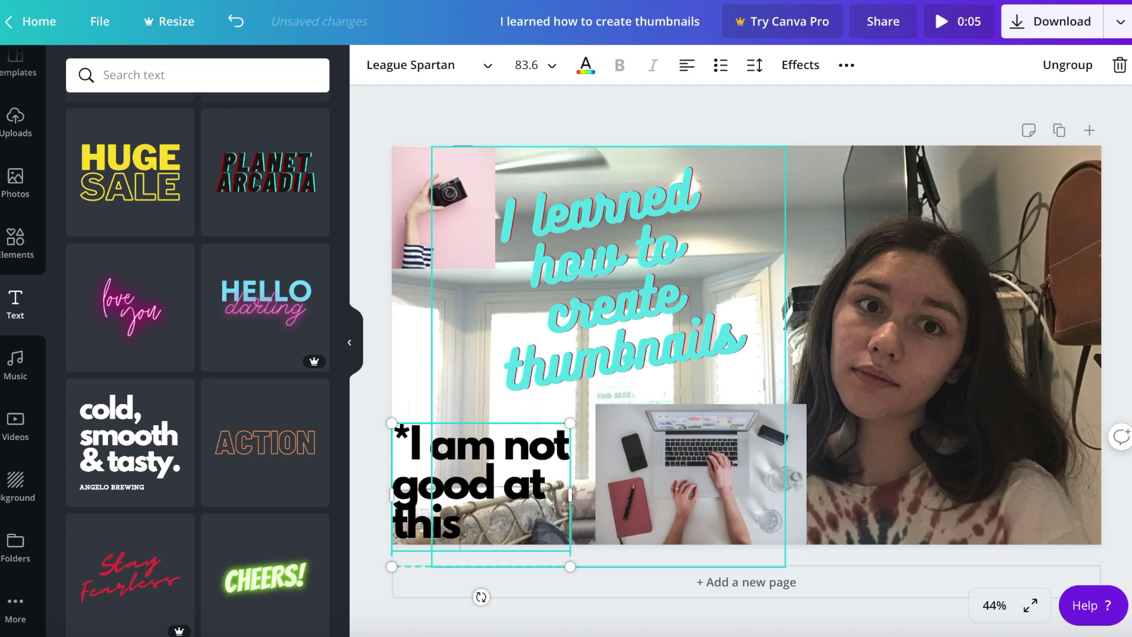
pyautogui.write(' btw')
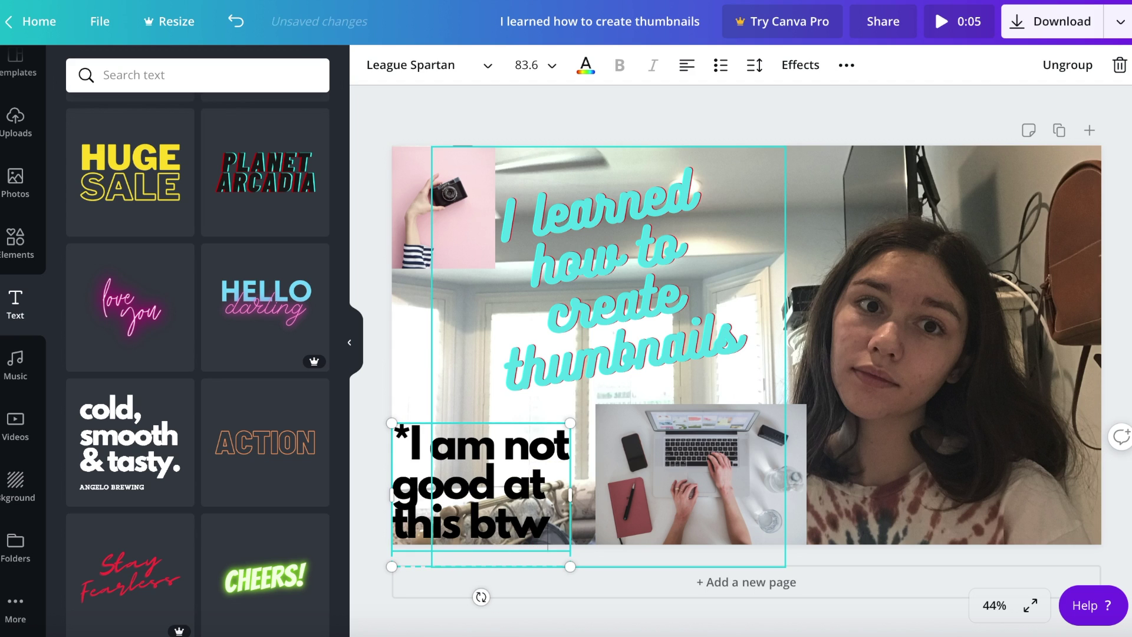
pyautogui.press('Tab')
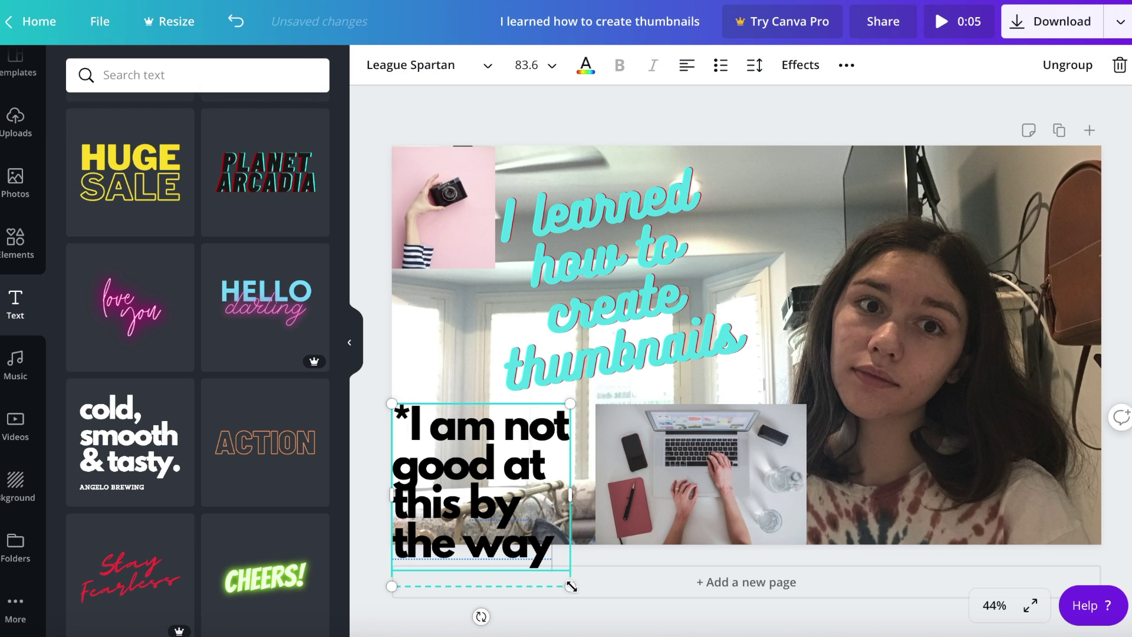
pyautogui.moveTo(572, 586); pyautogui.dragTo(539, 525)
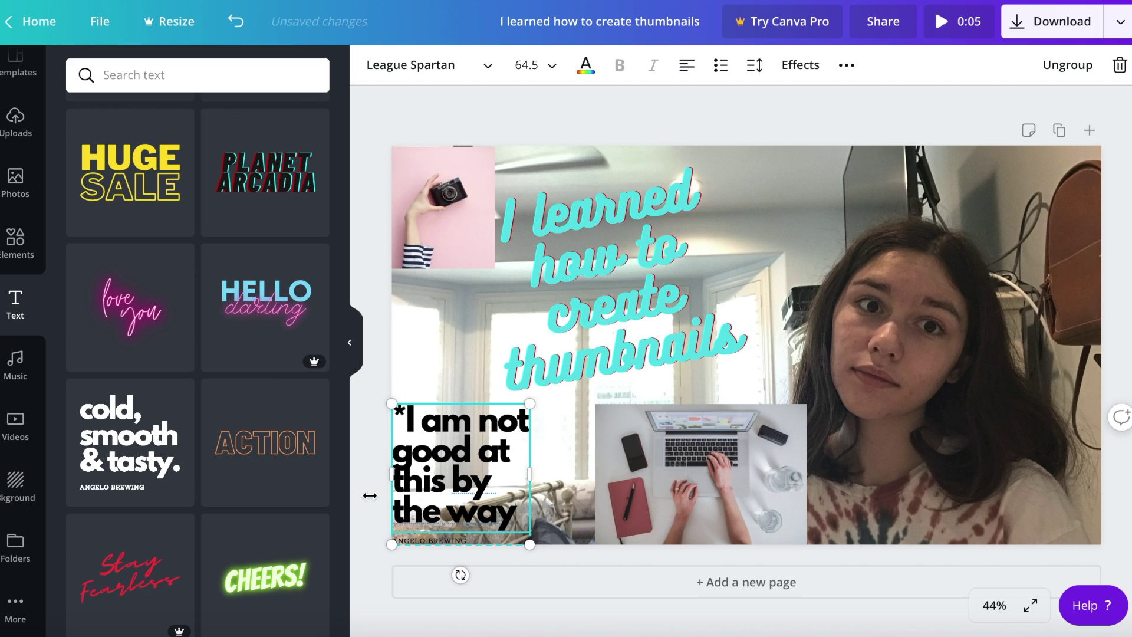
pyautogui.click(484, 112)
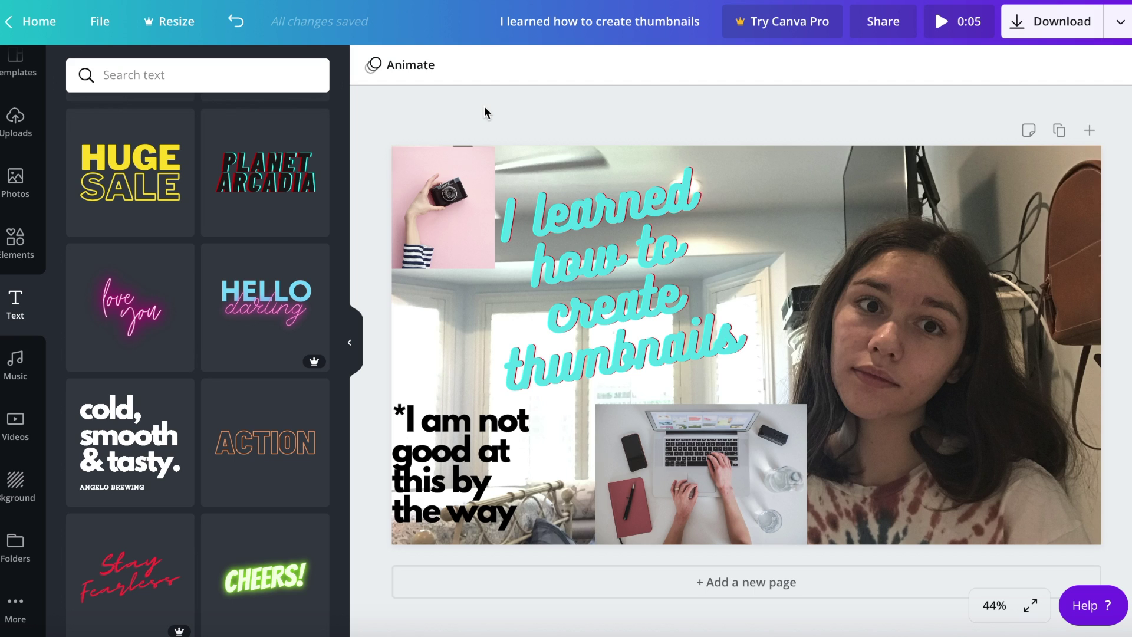
# - Browse the Background designs library from the Elements sidebar, scrolling through the options
pyautogui.click(17, 240)
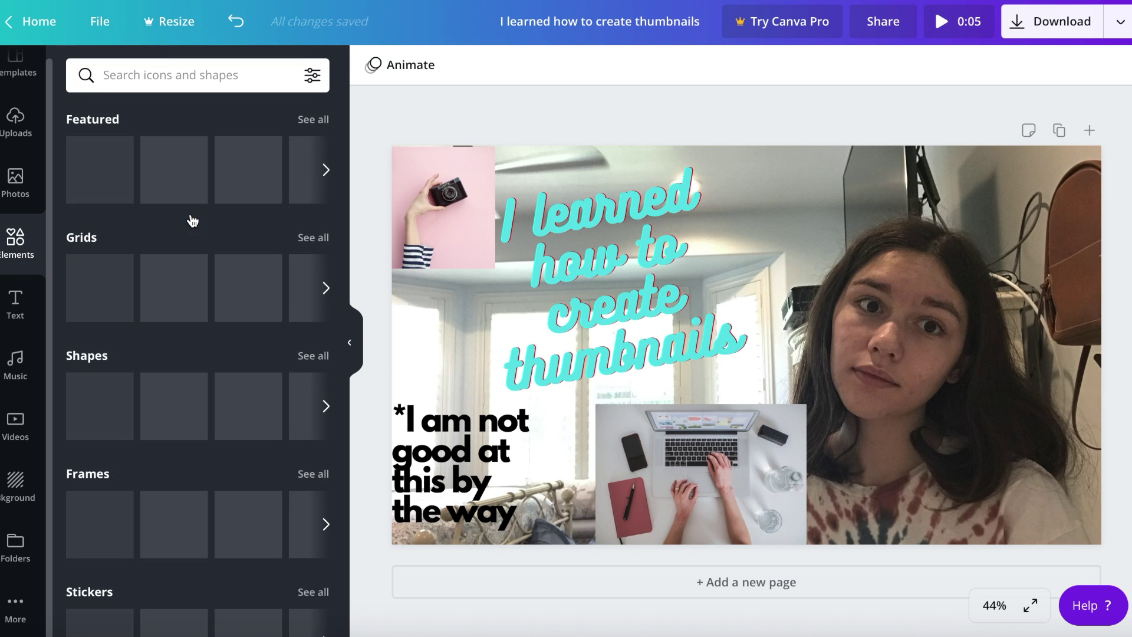
pyautogui.scroll(-5, 193, 221)
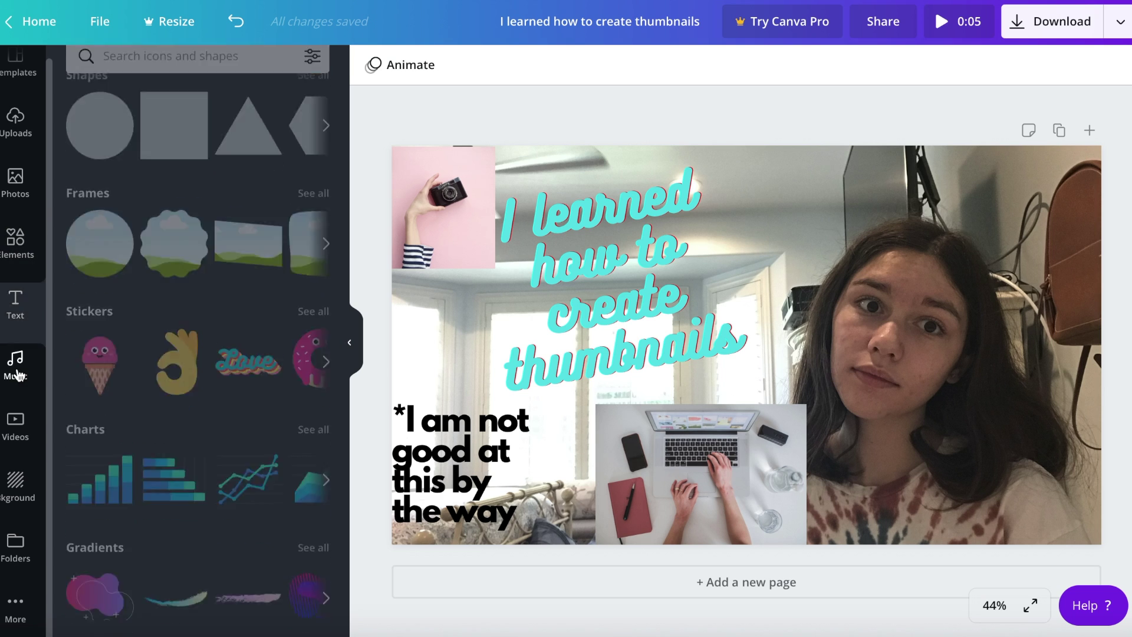
pyautogui.click(15, 362)
pyautogui.click(15, 481)
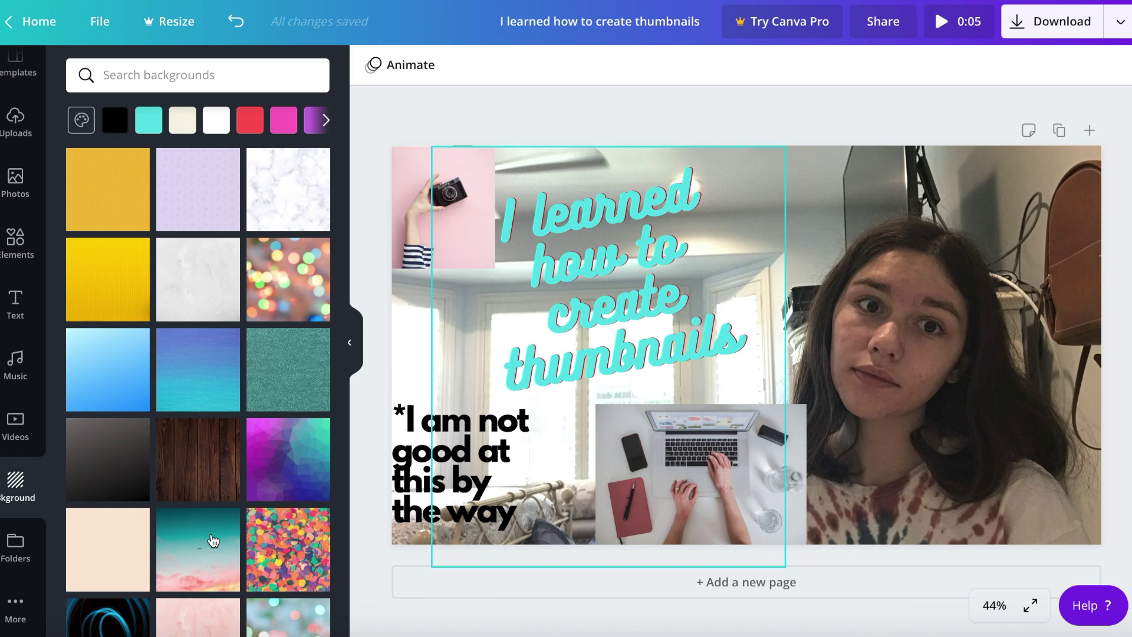
pyautogui.scroll(-5, 196, 427)
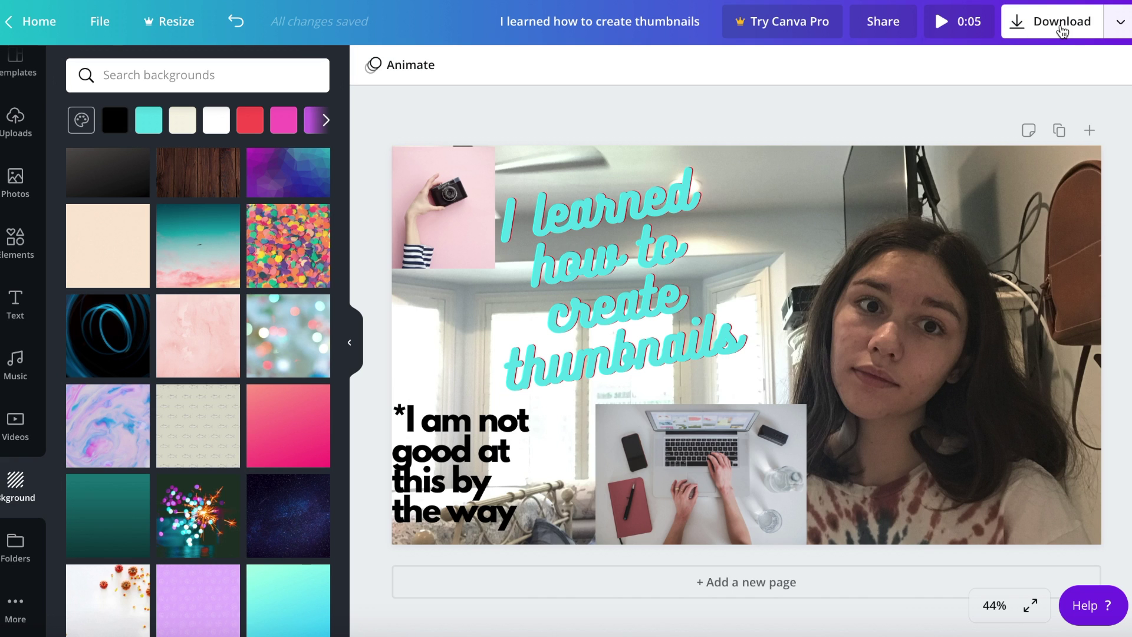
# - Download the thumbnail design with JPG as the file type
pyautogui.click(1063, 31)
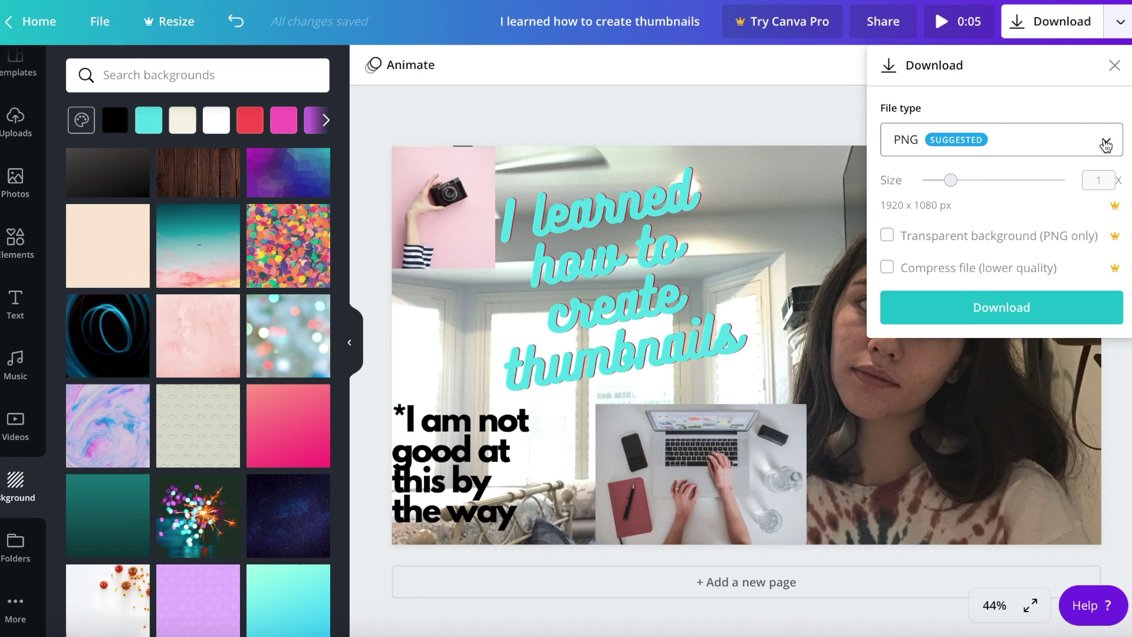
pyautogui.click(1104, 146)
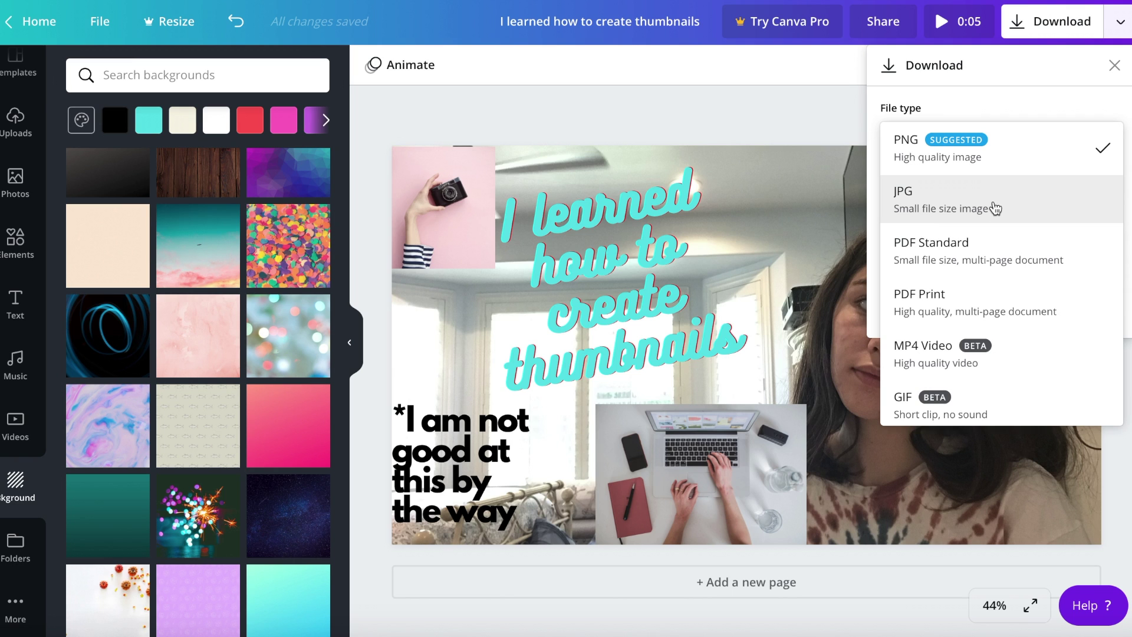
pyautogui.click(999, 219)
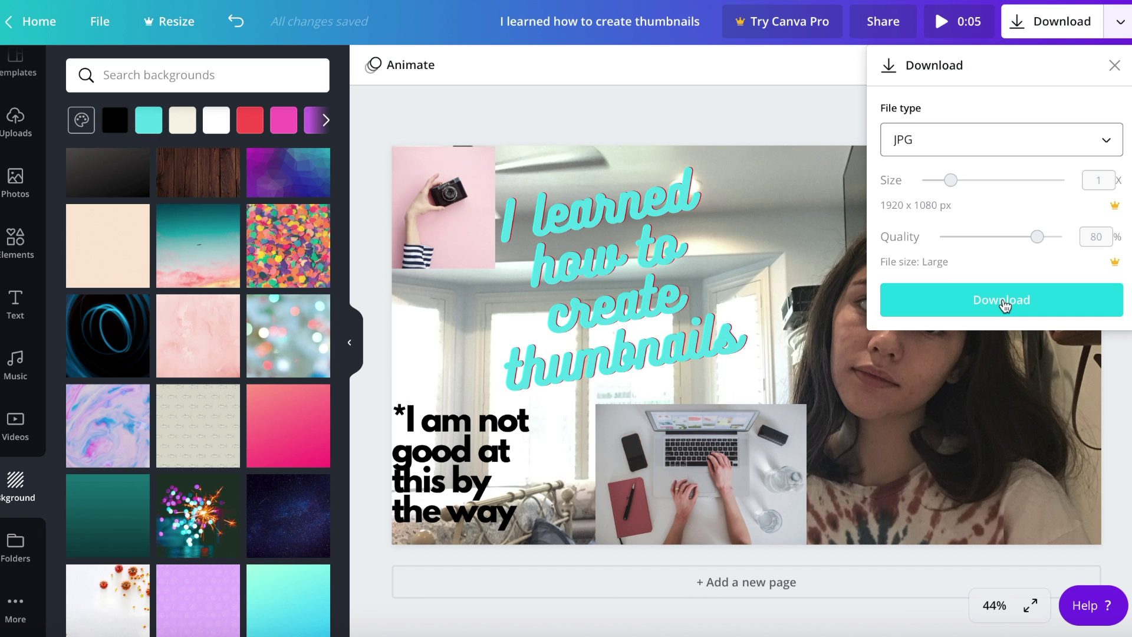
pyautogui.click(1005, 305)
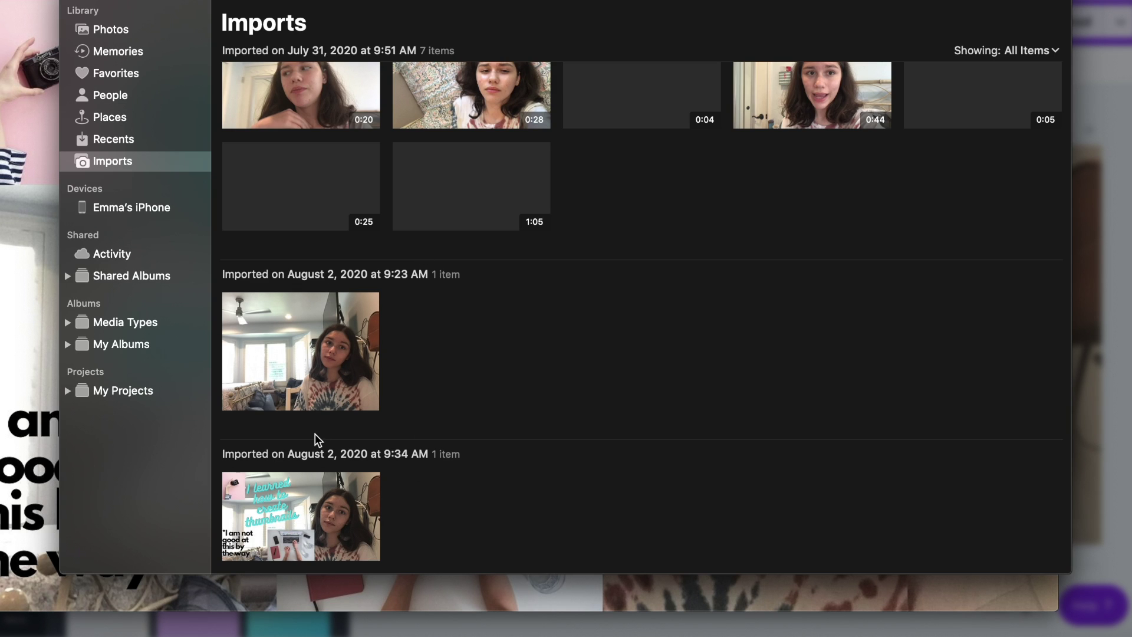
# - Open the newly imported thumbnail image from Photos Imports at full size
pyautogui.doubleClick(285, 310)
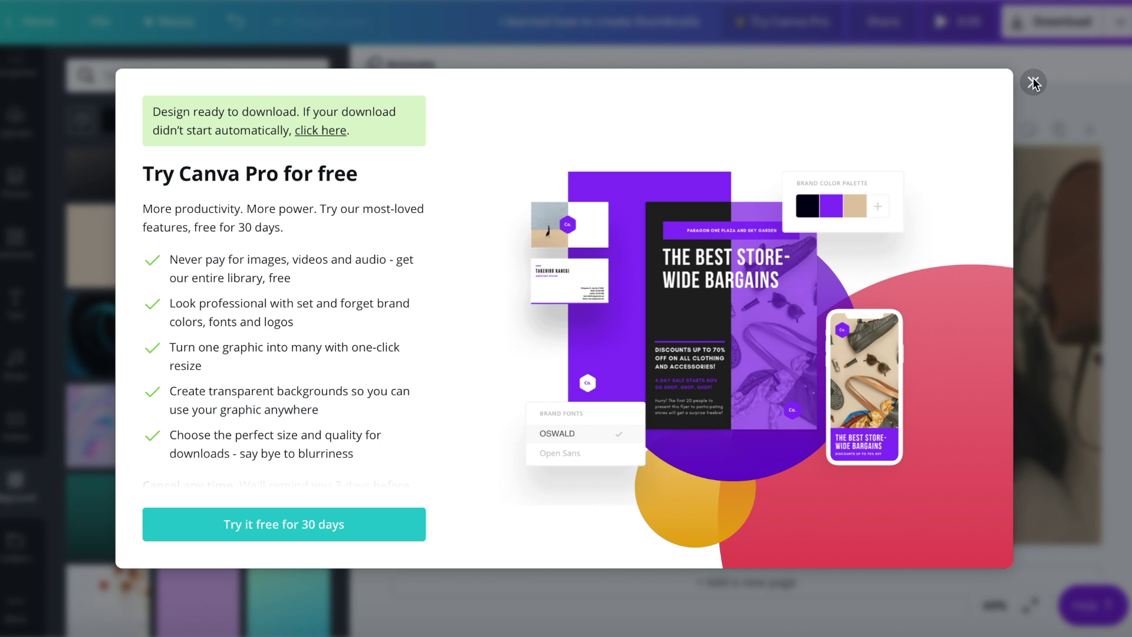
# - Dismiss the Try Canva Pro dialog to get back to the design
pyautogui.click(1034, 83)
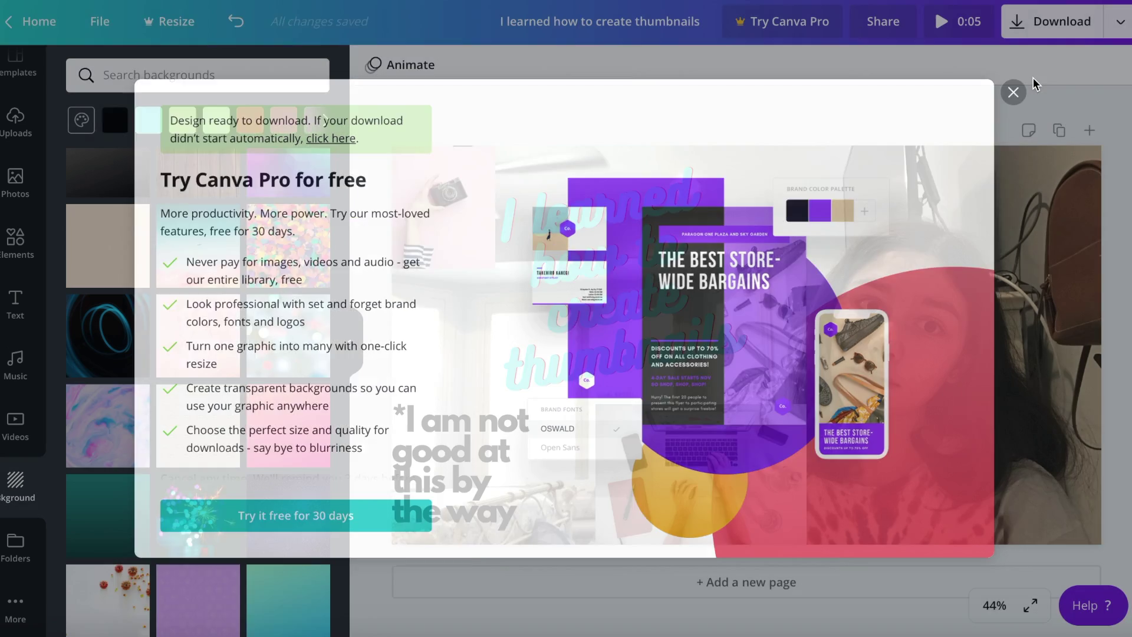